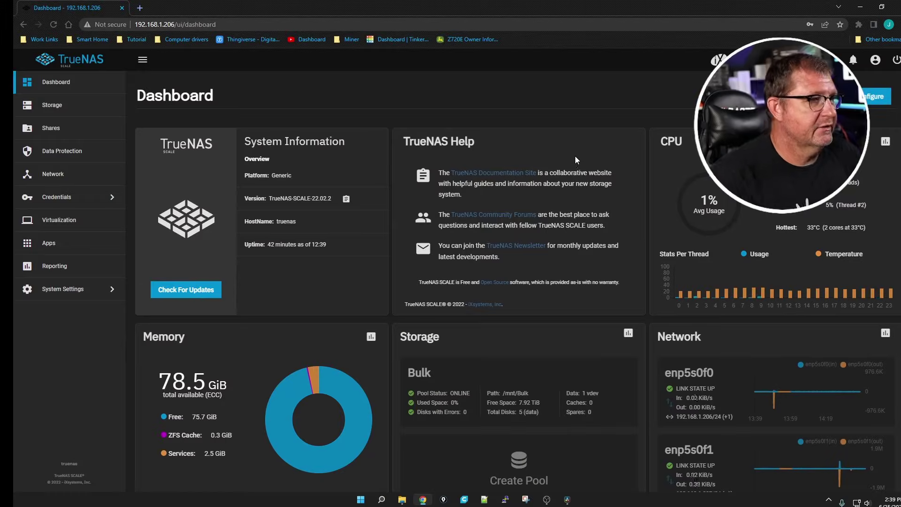
# Step: From the Applications catalog, choose the Bulk pool as the pool for apps
pyautogui.click(48, 246)
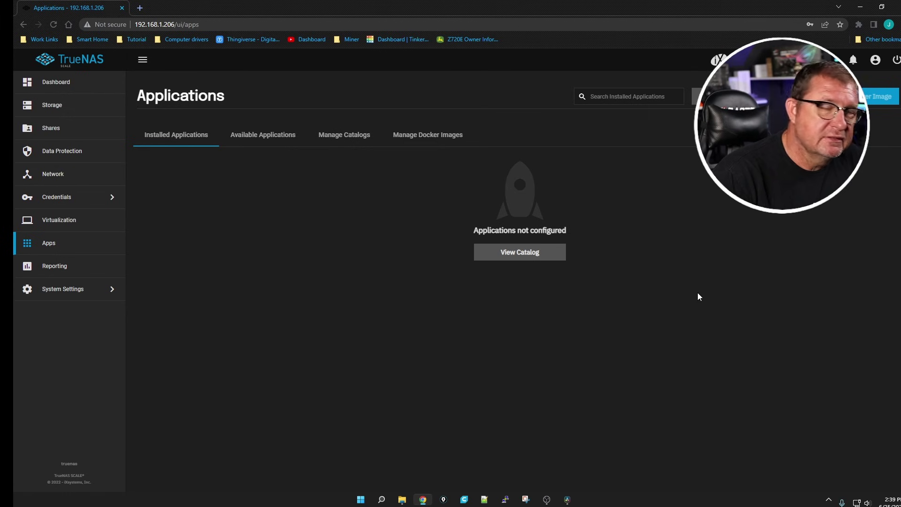
pyautogui.click(512, 255)
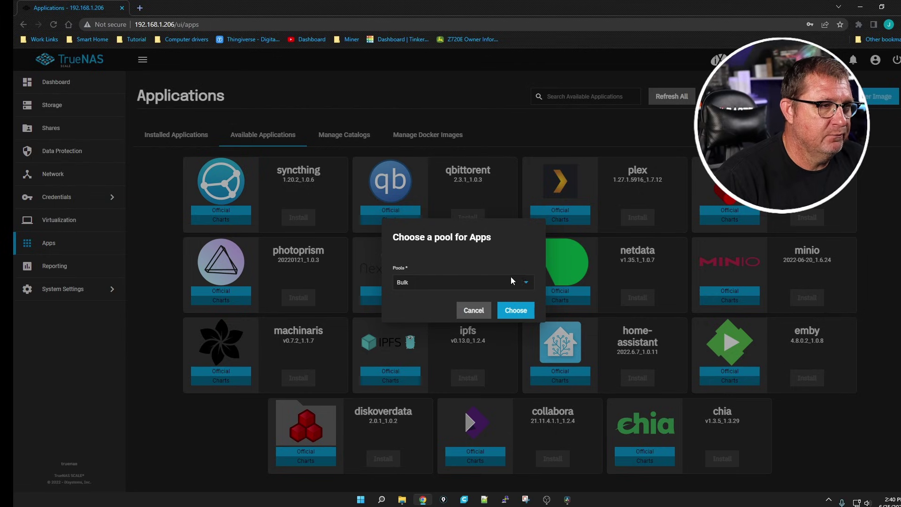
pyautogui.click(516, 310)
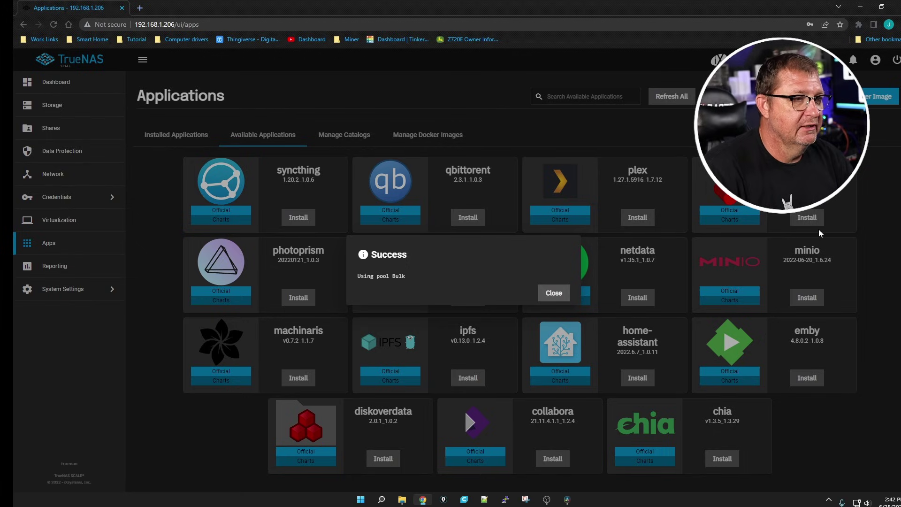
# Step: Review the ix-applications dataset permissions on the Storage page, then go back to Apps
pyautogui.click(554, 293)
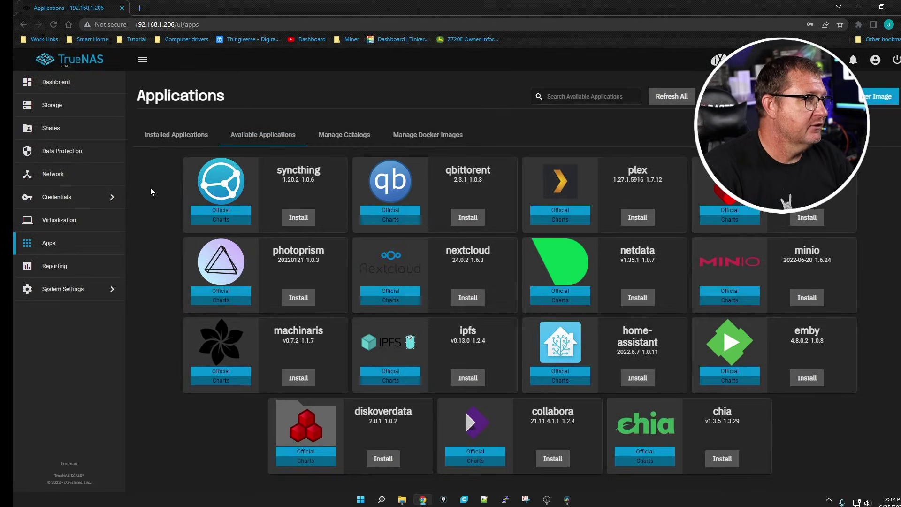
pyautogui.click(52, 115)
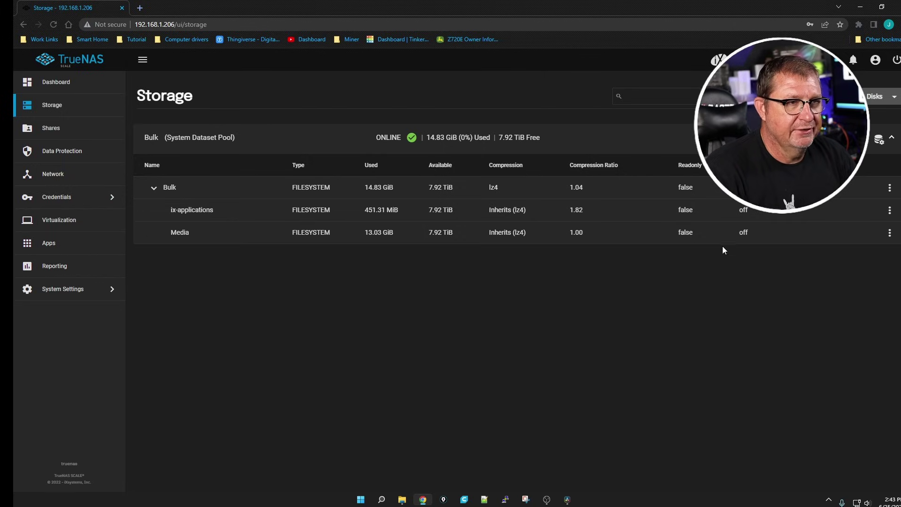
pyautogui.click(886, 210)
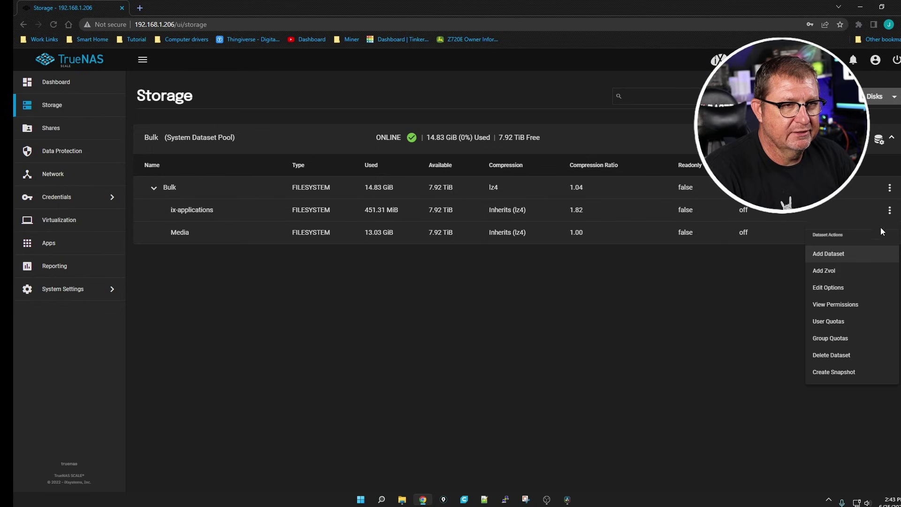
pyautogui.click(820, 302)
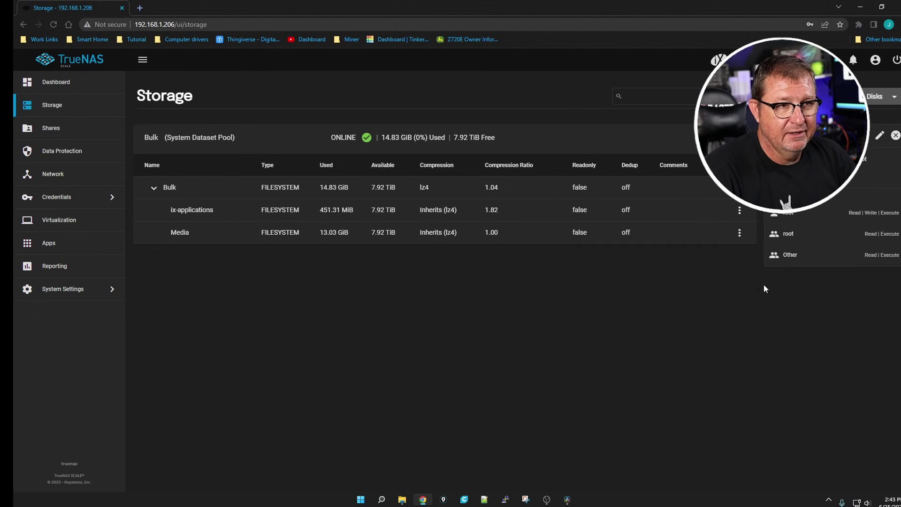
pyautogui.click(895, 135)
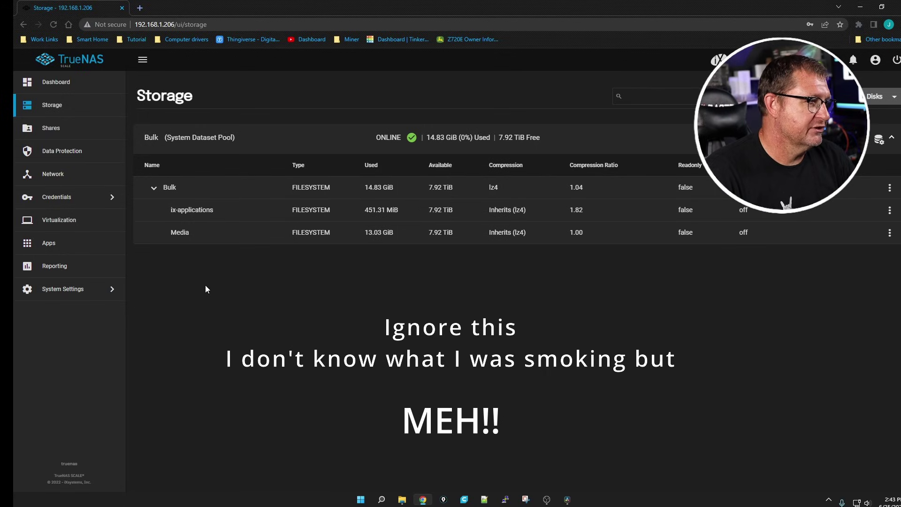
pyautogui.click(65, 249)
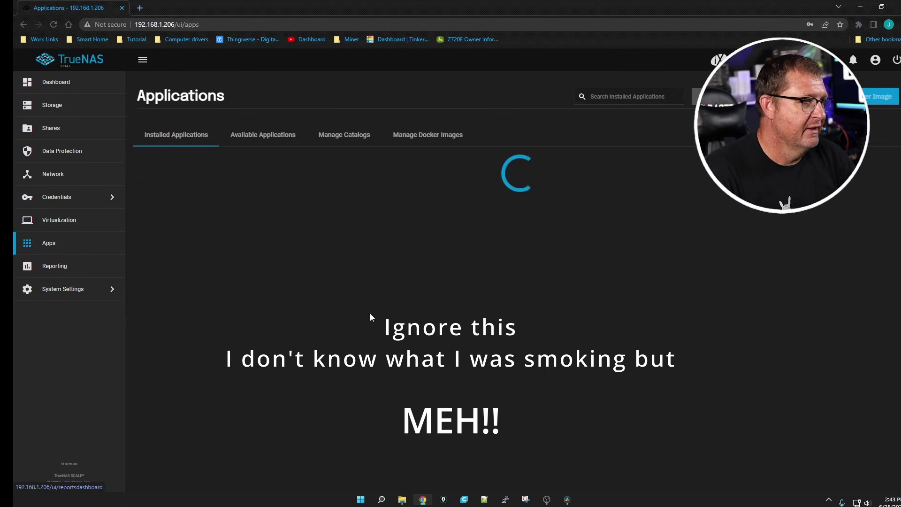
# Step: Install netdata named 'netdata' with default wizard settings, then view the installed applications
pyautogui.click(249, 136)
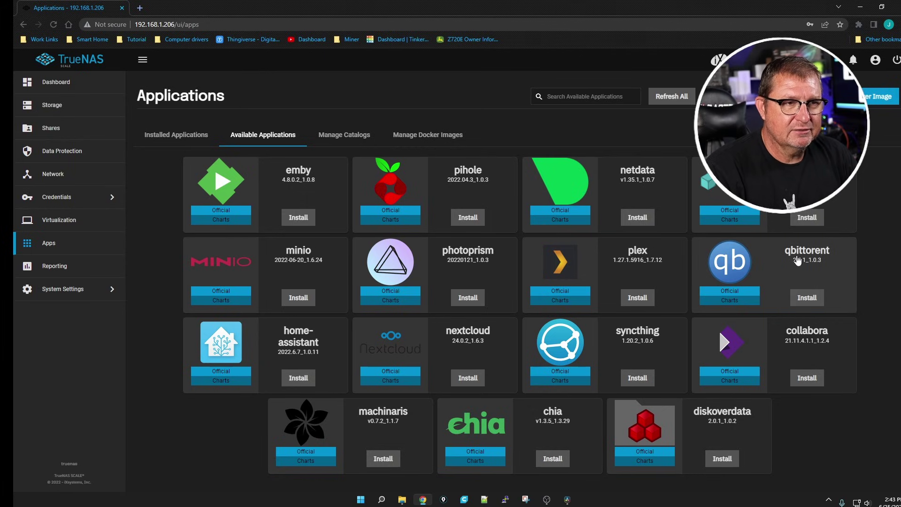
pyautogui.click(638, 217)
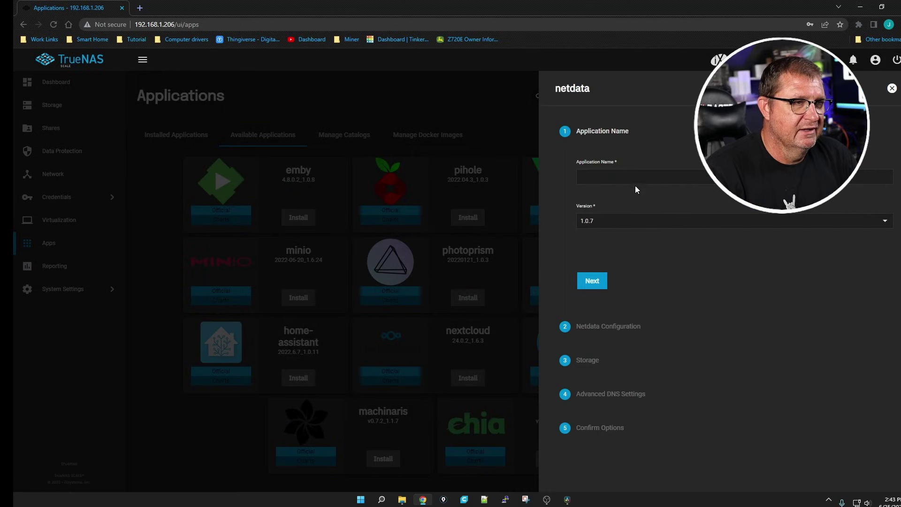
pyautogui.click(626, 178)
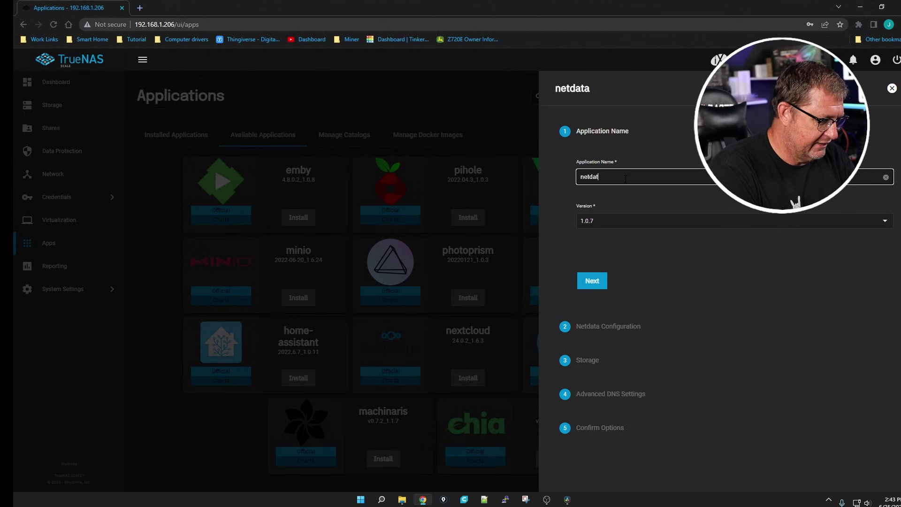
pyautogui.click(592, 281)
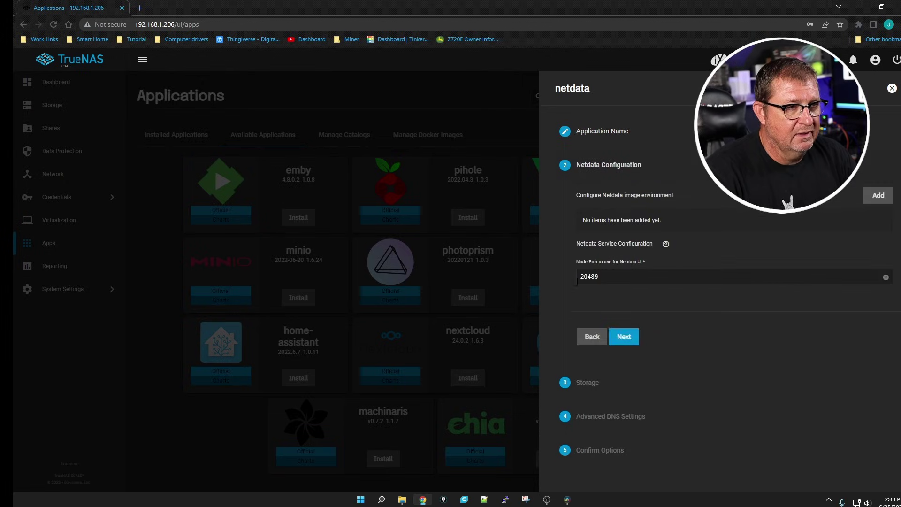
pyautogui.click(632, 336)
pyautogui.click(626, 431)
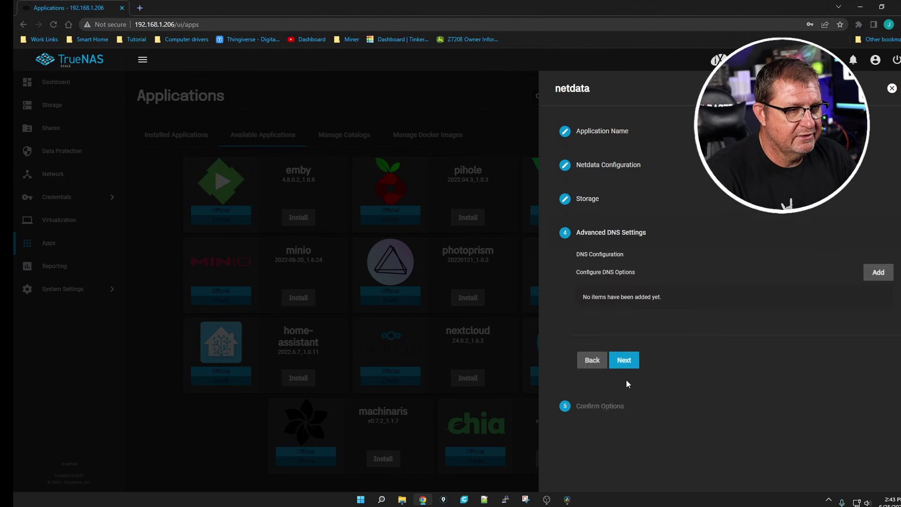
pyautogui.click(625, 360)
pyautogui.click(622, 426)
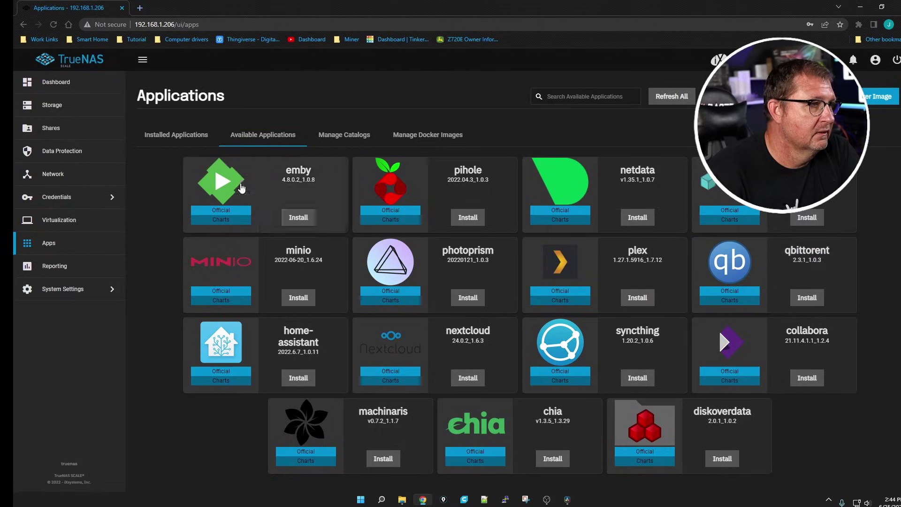
pyautogui.click(184, 137)
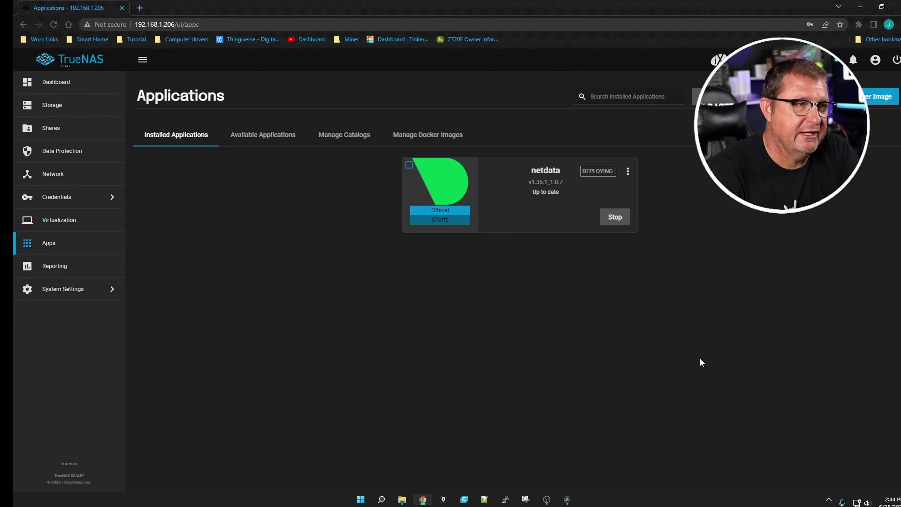
# Step: Once netdata shows active in Installed Applications, open its web portal on port 20489
pyautogui.click(45, 107)
pyautogui.click(48, 243)
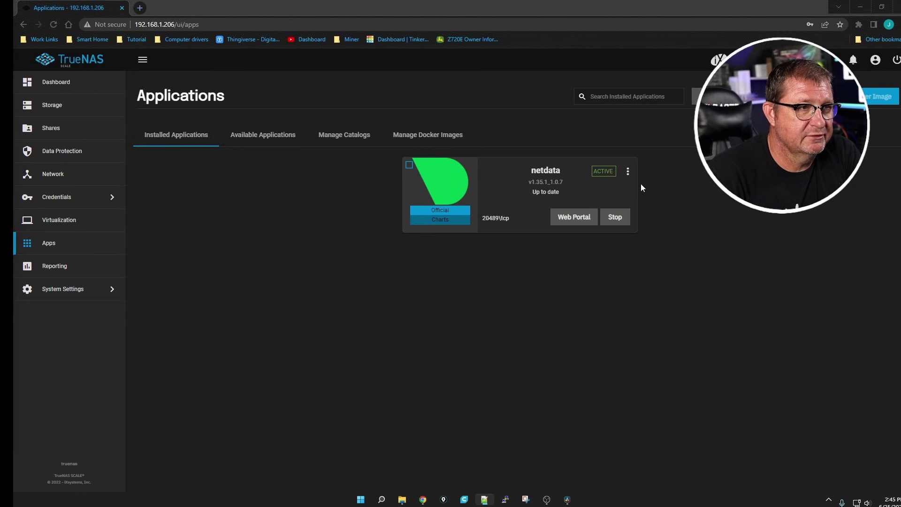
pyautogui.click(569, 220)
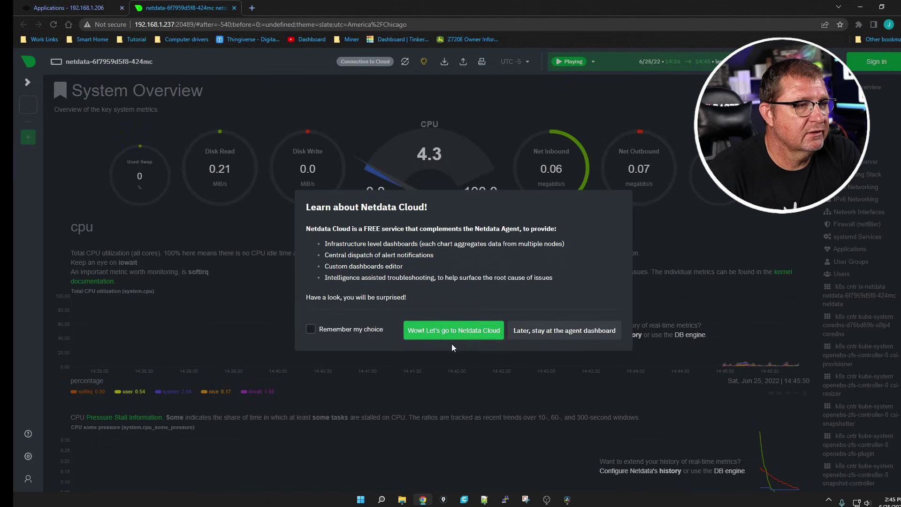
# Step: Stay on the local Netdata dashboard, inspect the System Overview gauges, and resume live updates
pyautogui.click(579, 334)
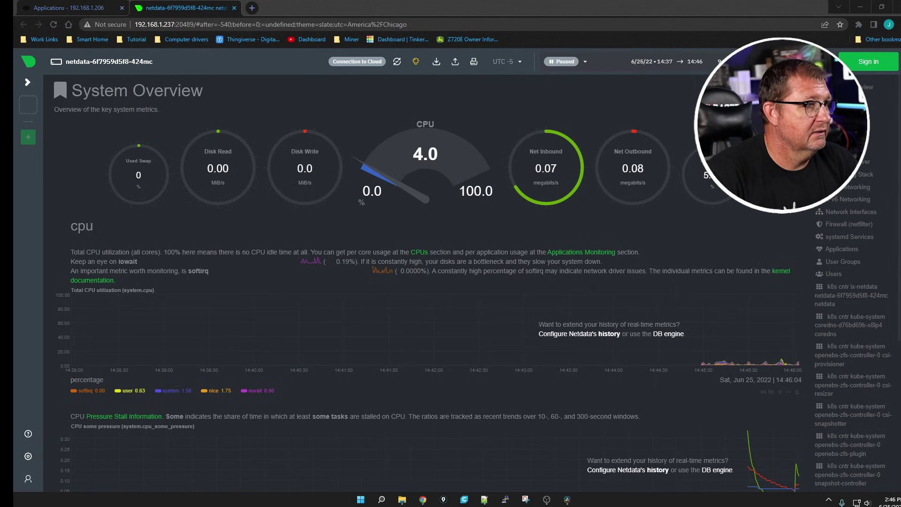
pyautogui.moveTo(311, 106)
pyautogui.mouseDown()
pyautogui.moveTo(162, 165)
pyautogui.moveTo(336, 182)
pyautogui.moveTo(290, 113)
pyautogui.mouseUp()
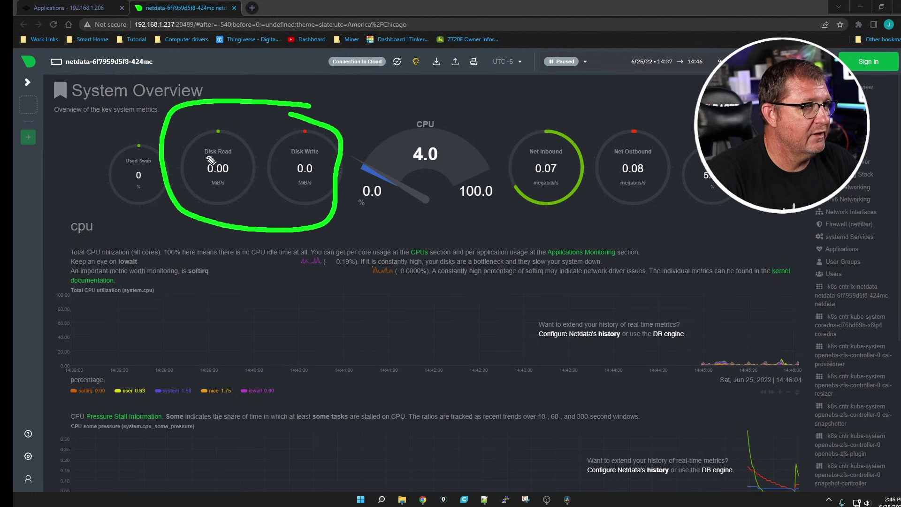
pyautogui.moveTo(380, 110)
pyautogui.mouseDown()
pyautogui.moveTo(362, 181)
pyautogui.moveTo(488, 121)
pyautogui.moveTo(398, 99)
pyautogui.mouseUp()
pyautogui.moveTo(524, 125)
pyautogui.mouseDown()
pyautogui.moveTo(540, 217)
pyautogui.moveTo(688, 164)
pyautogui.moveTo(557, 107)
pyautogui.mouseUp()
pyautogui.moveTo(693, 139)
pyautogui.mouseDown()
pyautogui.moveTo(680, 169)
pyautogui.moveTo(744, 207)
pyautogui.mouseUp()
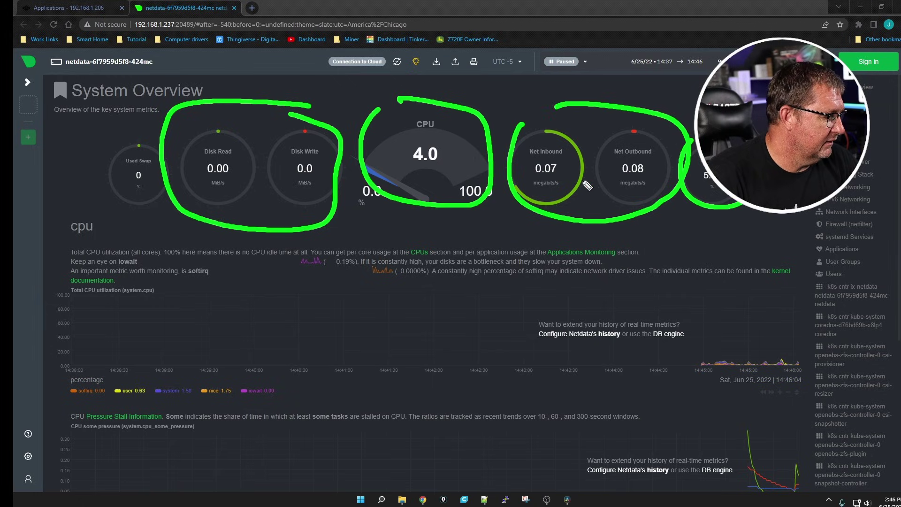
pyautogui.press('Escape')
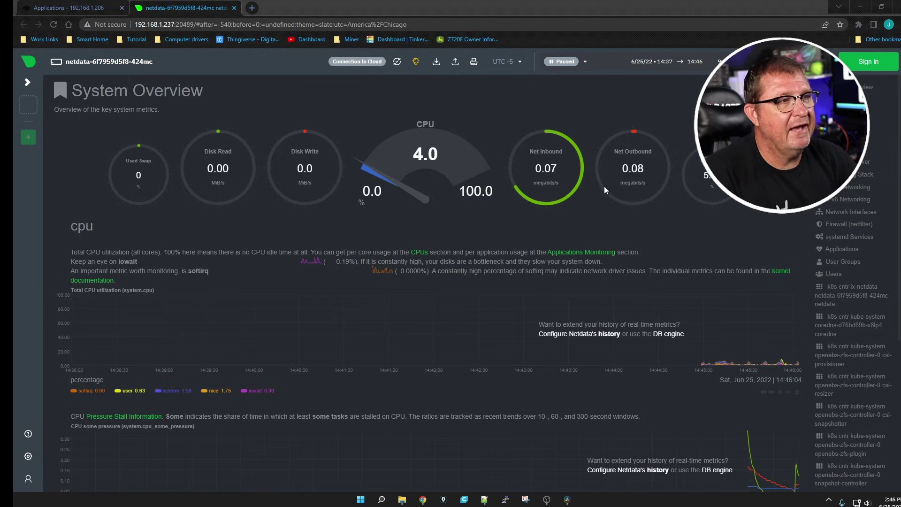
pyautogui.click(592, 115)
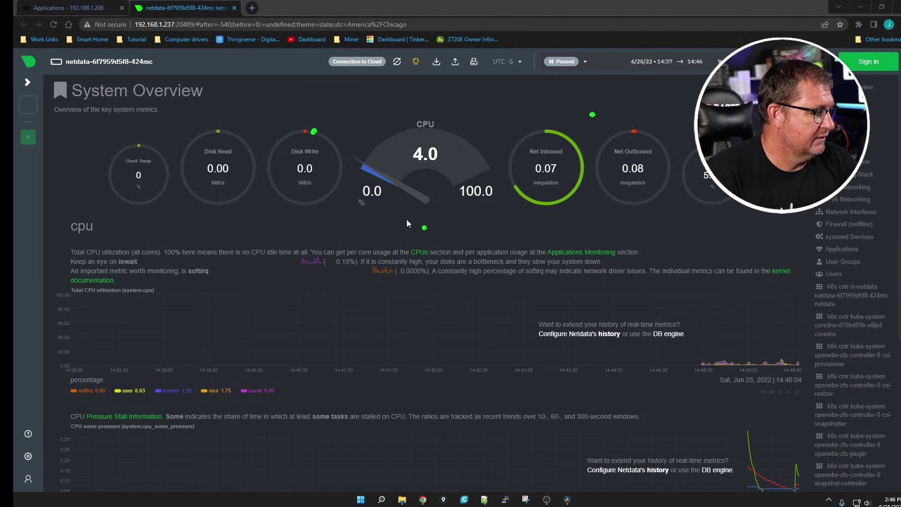
pyautogui.click(471, 213)
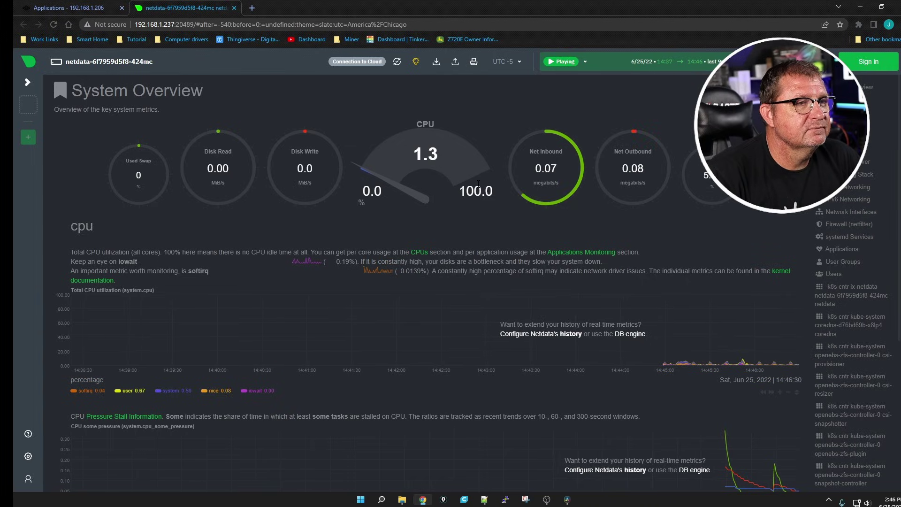
# Step: Back in TrueNAS, start installing the qbittorent app from the catalog, naming it 'qbittorent'
pyautogui.click(65, 7)
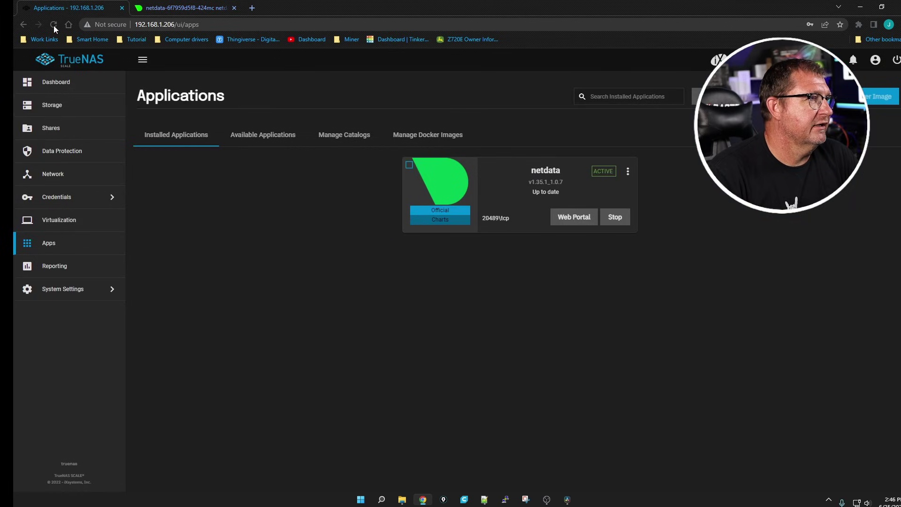
pyautogui.click(263, 134)
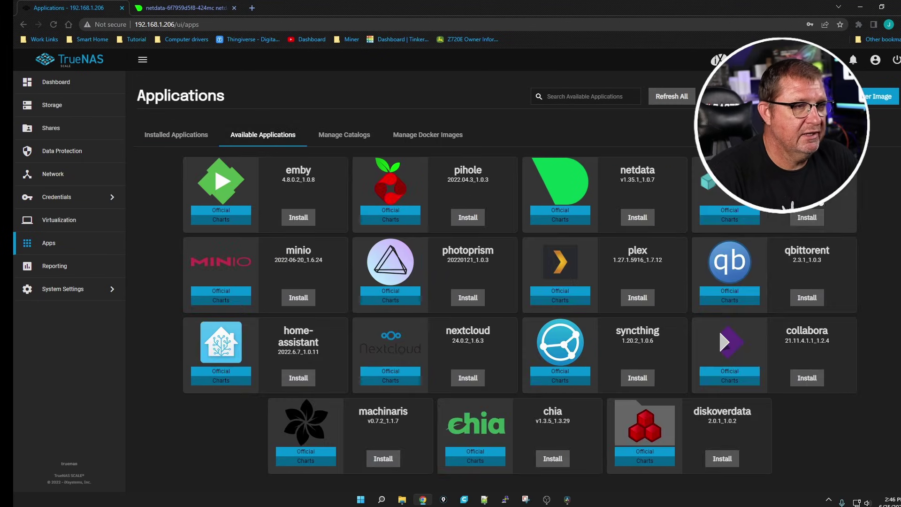
pyautogui.click(809, 299)
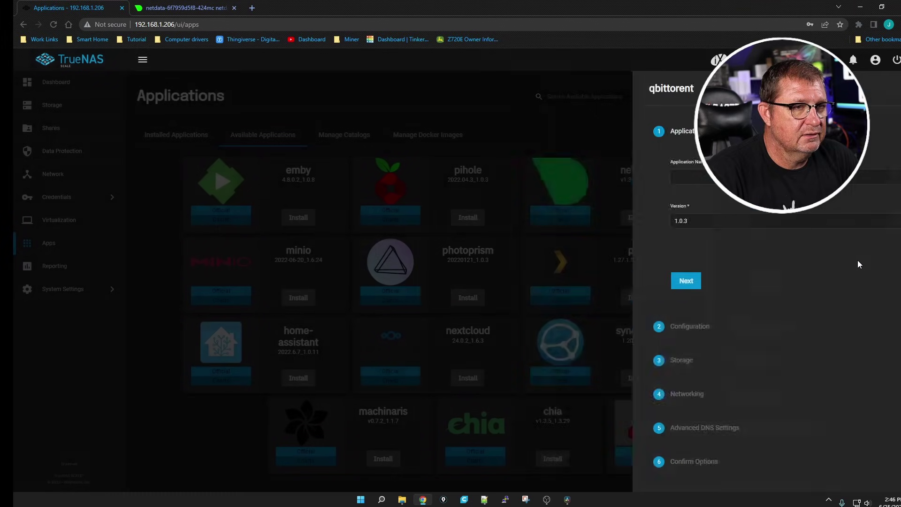
pyautogui.click(622, 176)
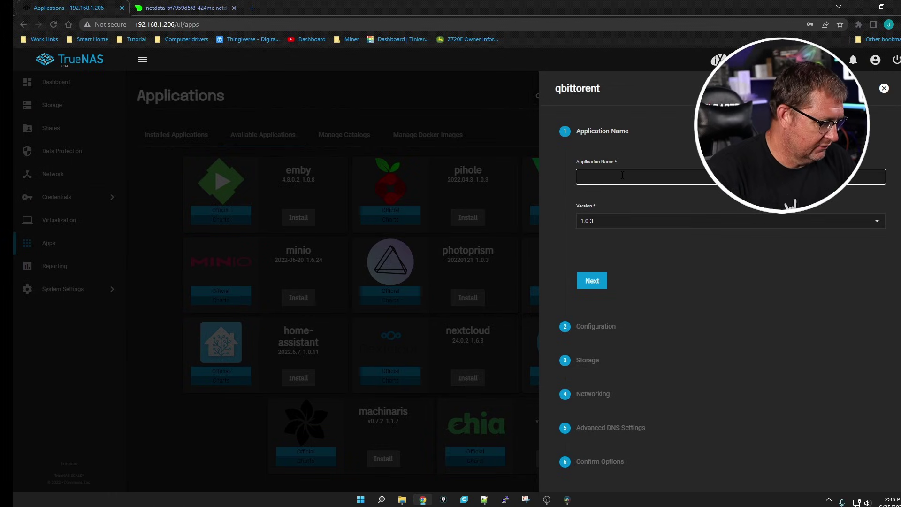
pyautogui.write('Q')
pyautogui.press('BackSpace')
pyautogui.write('qb')
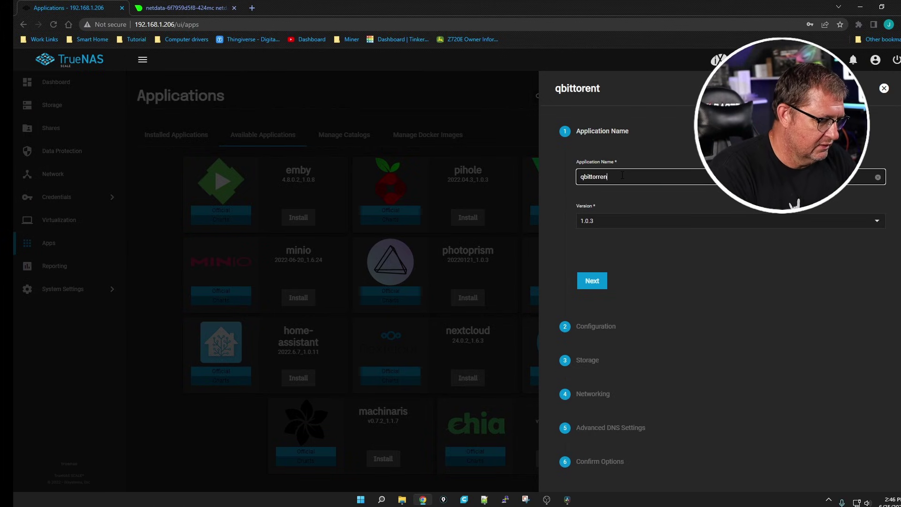
pyautogui.write('ittorent')
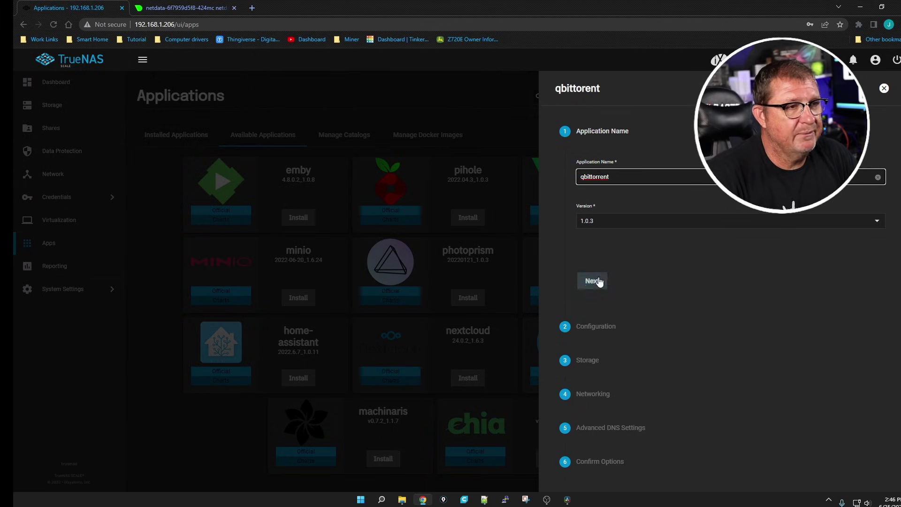
# Step: Advance the qbittorent wizard past Configuration to the Storage step
pyautogui.click(594, 281)
pyautogui.scroll(-2, 559, 216)
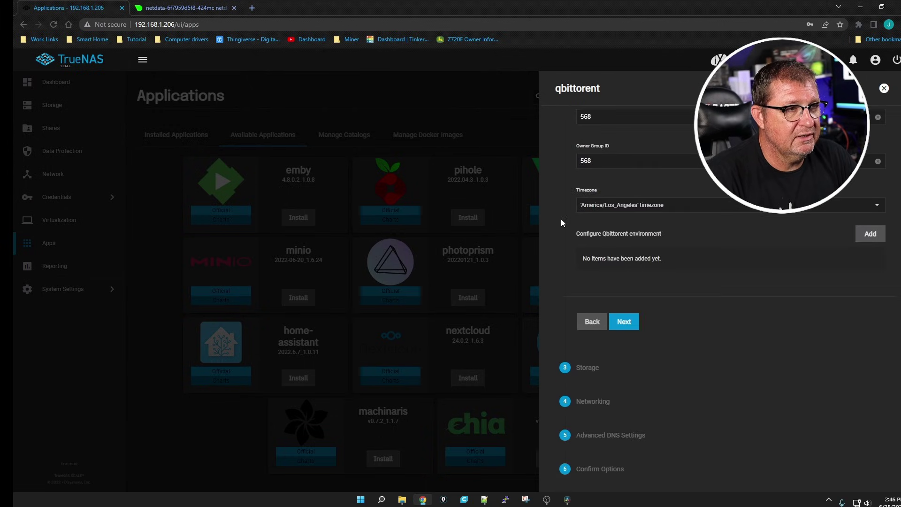
pyautogui.click(626, 321)
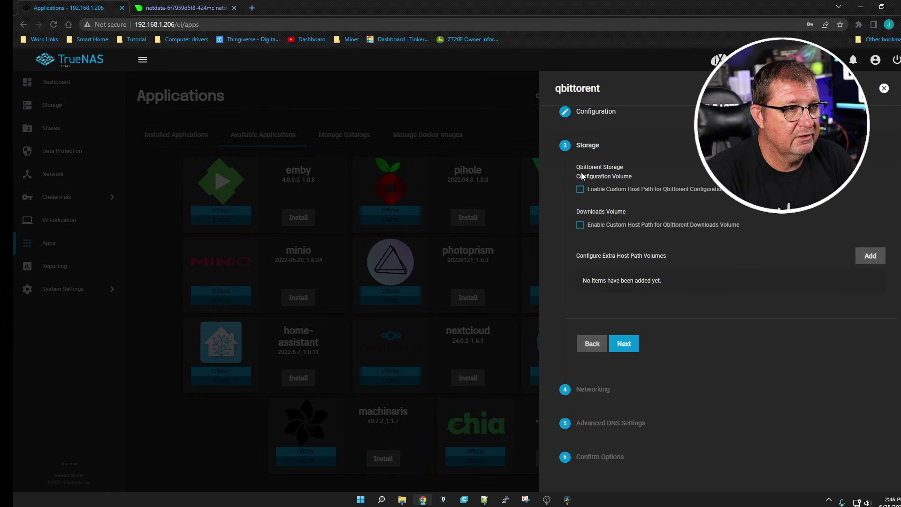
pyautogui.scroll(1, 597, 230)
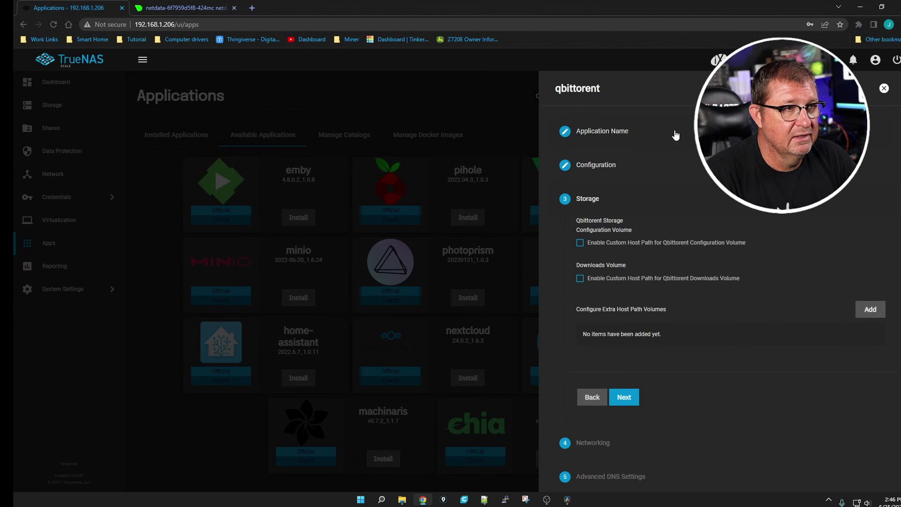
# Step: Add an extra host path volume mapping /mnt/Bulk/Media to mount path /media
pyautogui.click(874, 312)
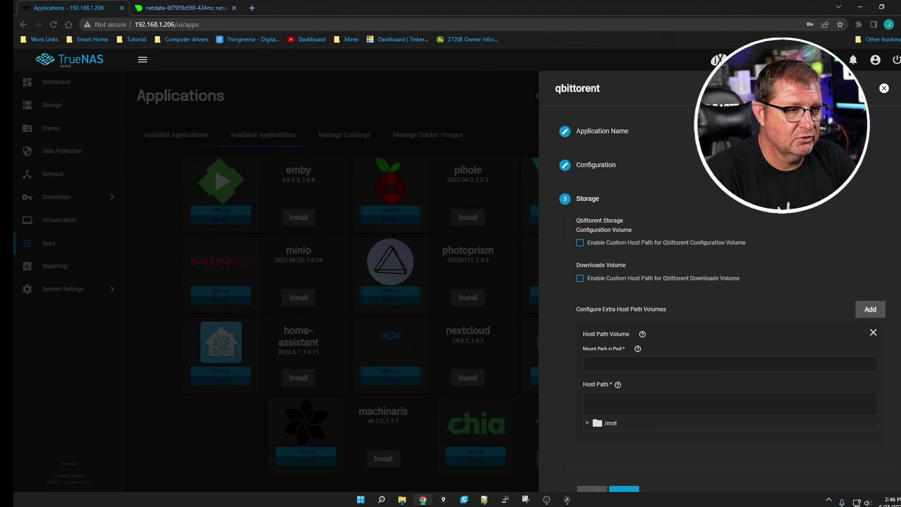
pyautogui.click(595, 422)
pyautogui.scroll(-2, 595, 382)
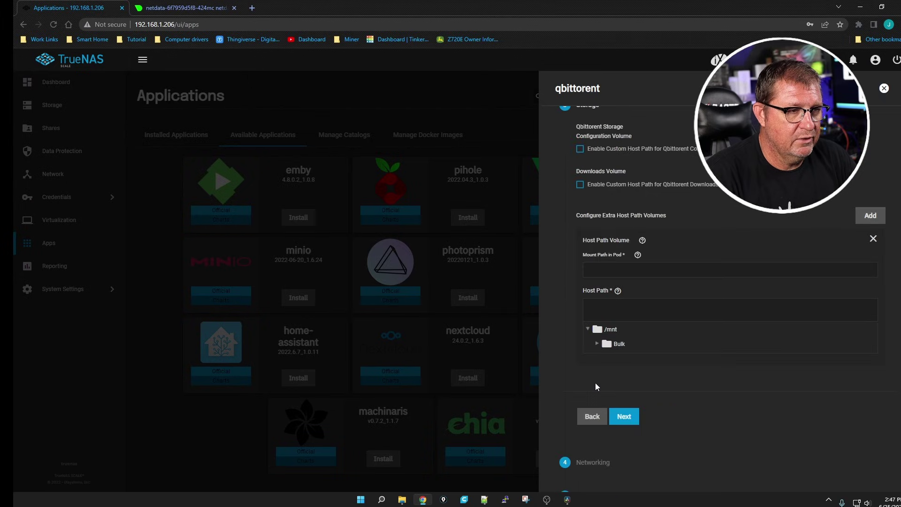
pyautogui.click(600, 342)
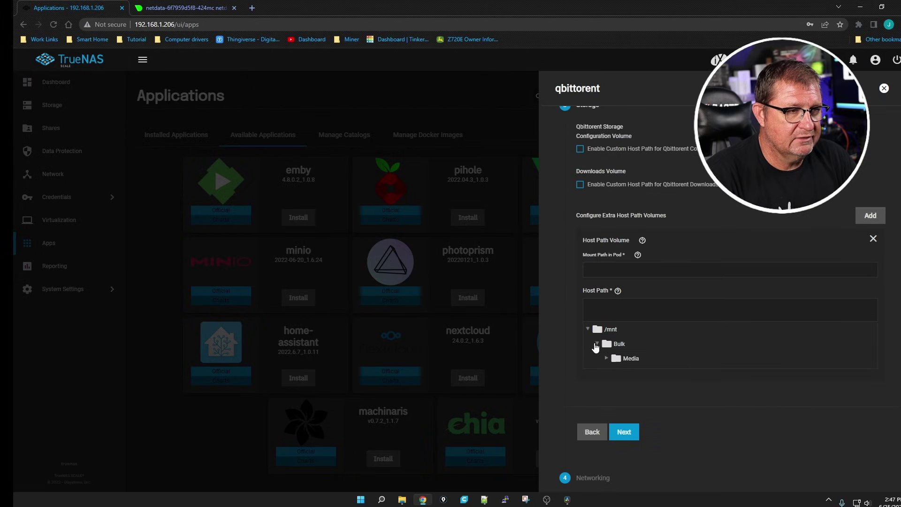
pyautogui.click(631, 359)
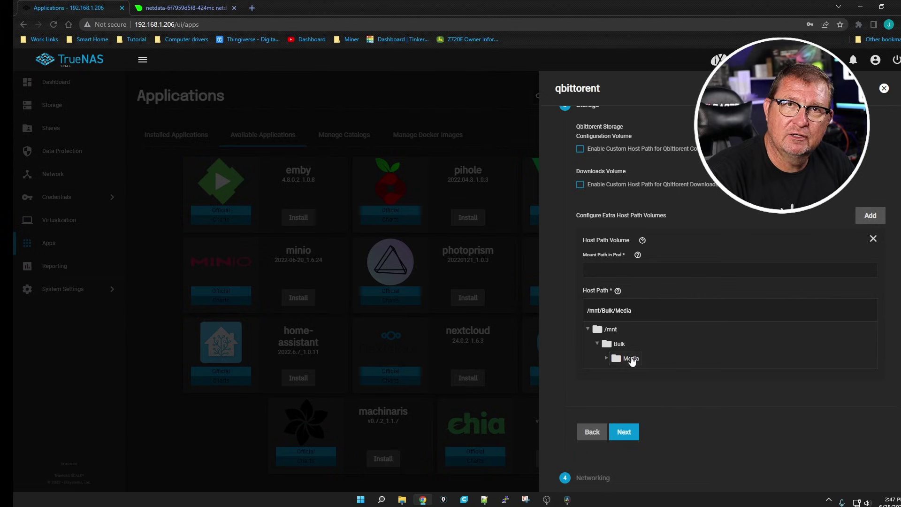
pyautogui.click(620, 268)
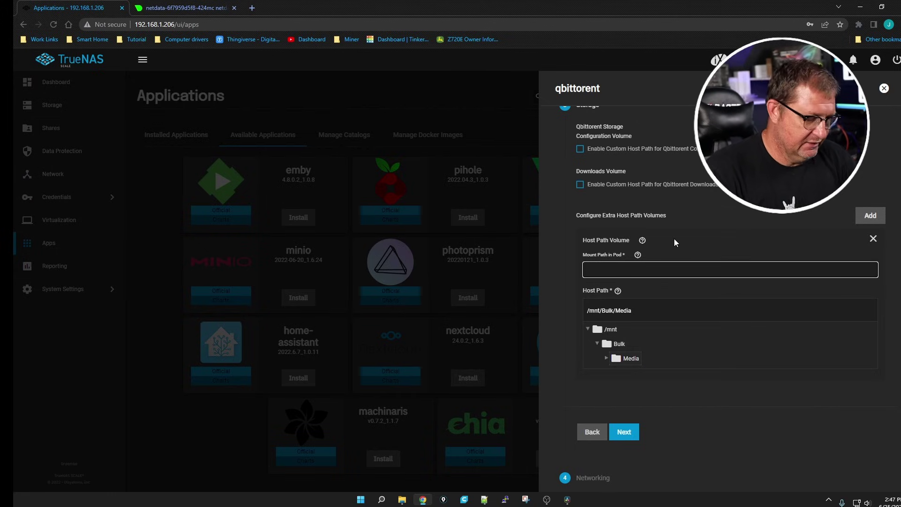
pyautogui.write('/media')
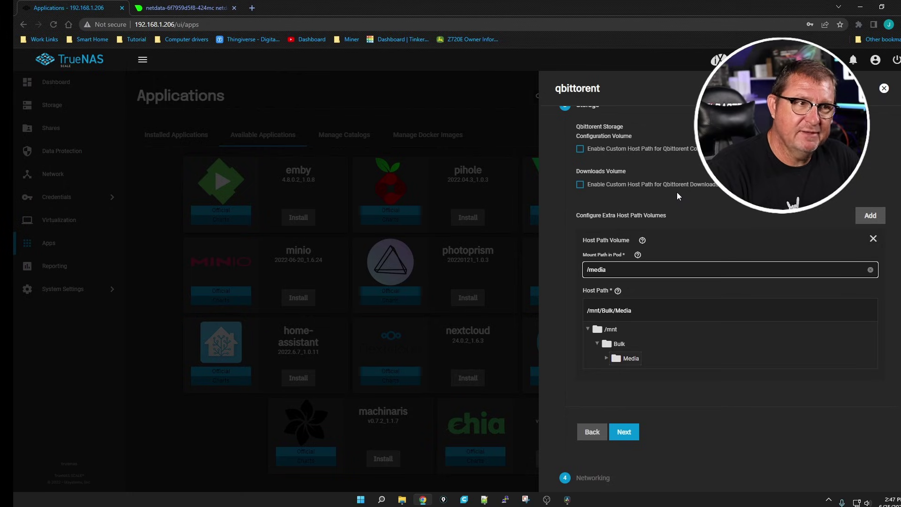
# Step: Keep the default networking ports and DNS settings, then save to install qbittorent
pyautogui.click(626, 432)
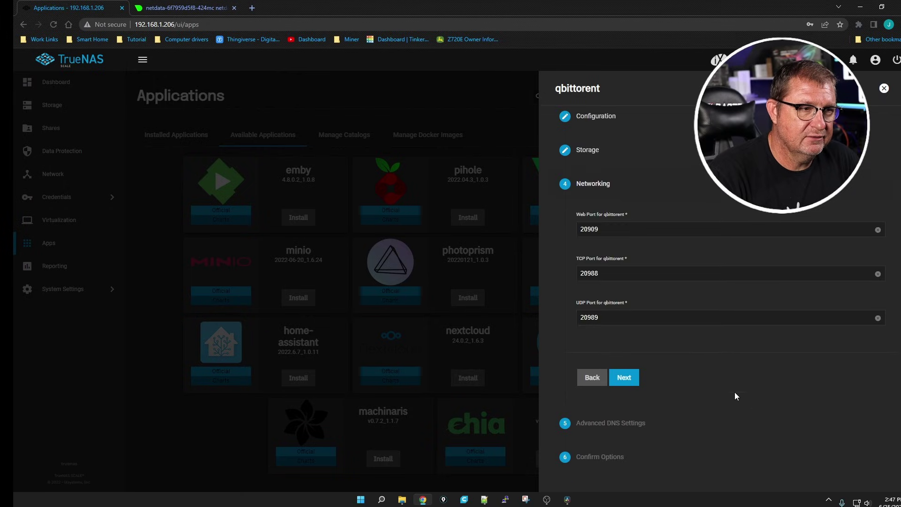
pyautogui.click(628, 376)
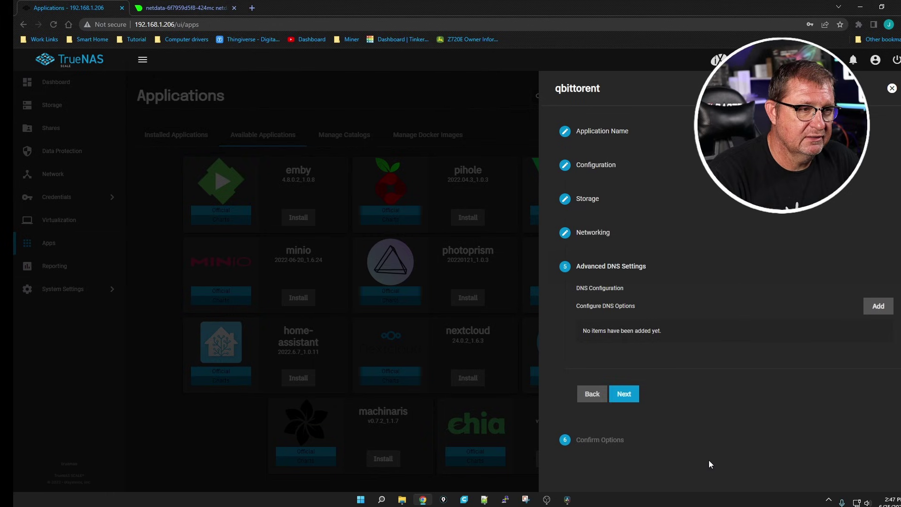
pyautogui.click(628, 396)
pyautogui.scroll(-1, 621, 412)
pyautogui.click(624, 445)
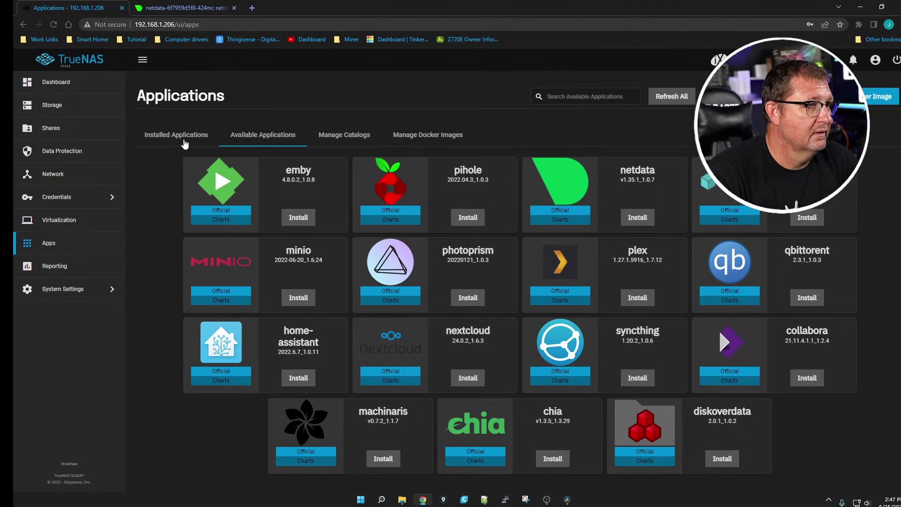
# Step: Confirm netdata and qbittorrent both appear under Installed Applications, then switch to the netdata dashboard
pyautogui.click(176, 136)
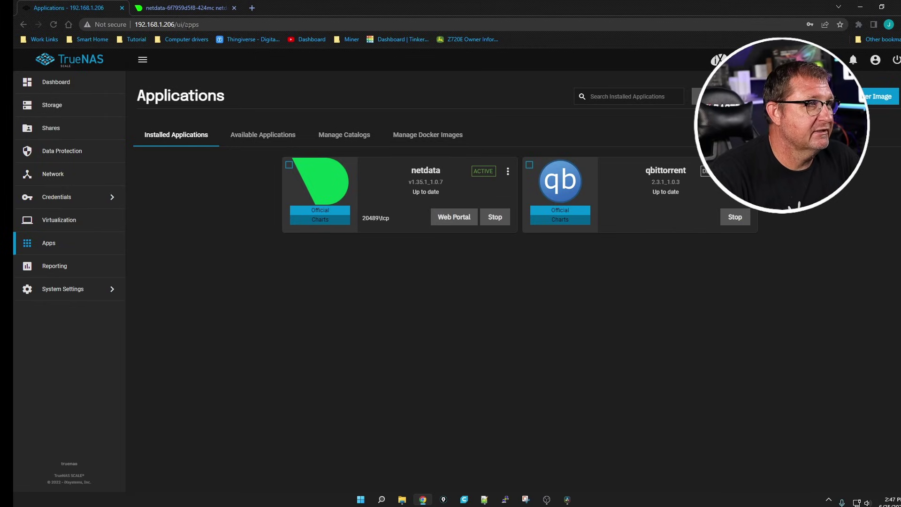
pyautogui.click(186, 8)
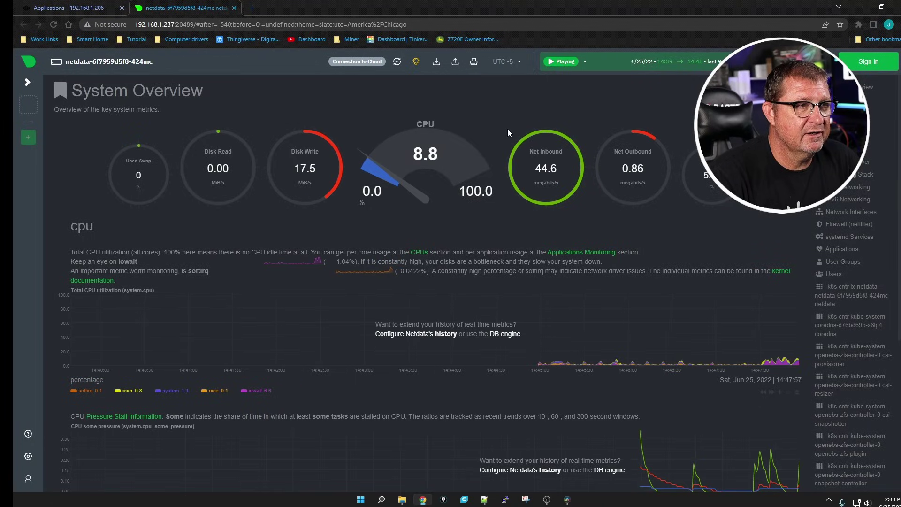
# Step: Reload the netdata dashboard and decline the Netdata Cloud offer to stay on the agent
pyautogui.moveTo(494, 320)
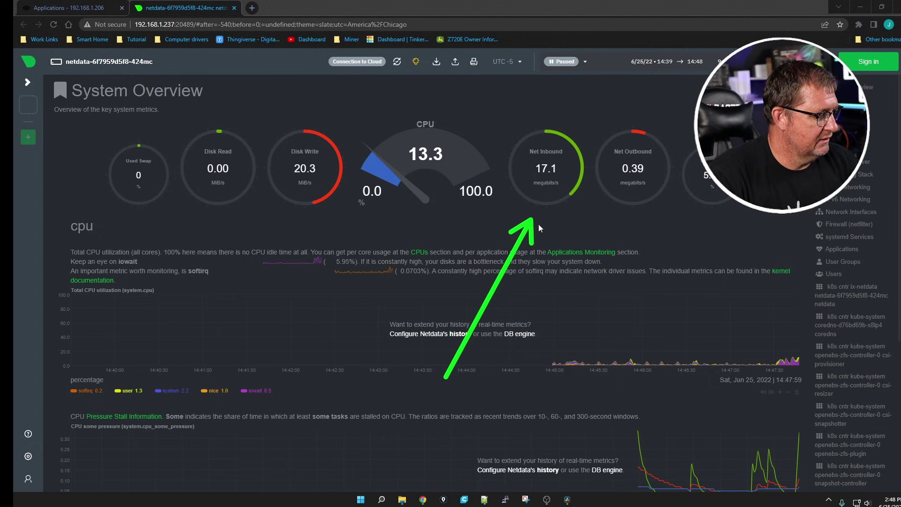
pyautogui.click(491, 113)
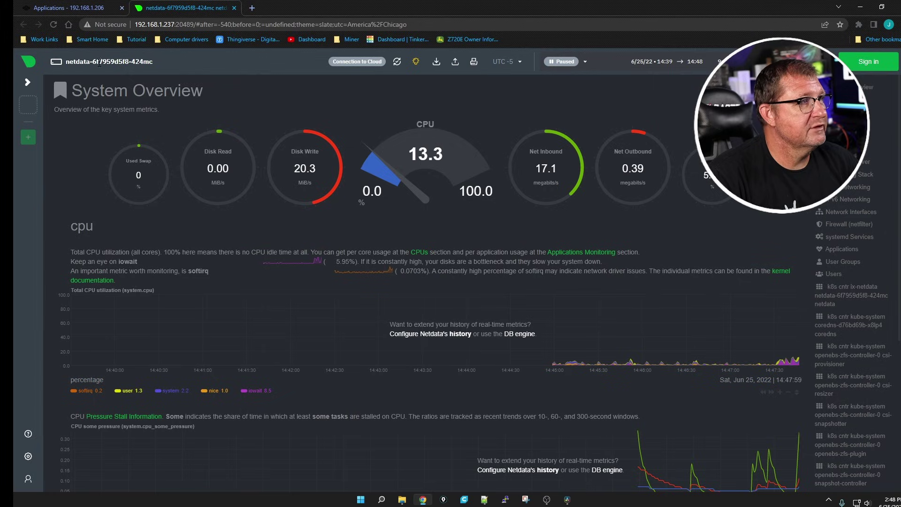
pyautogui.click(53, 24)
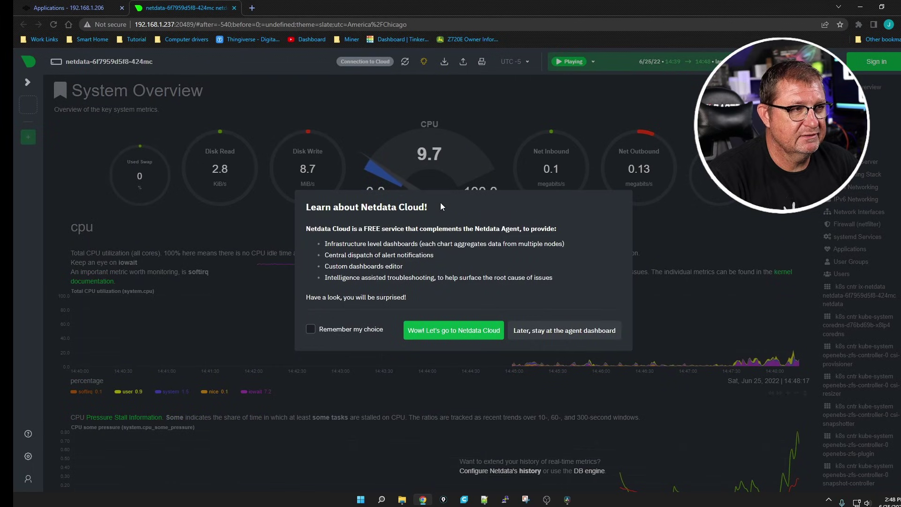
pyautogui.click(562, 332)
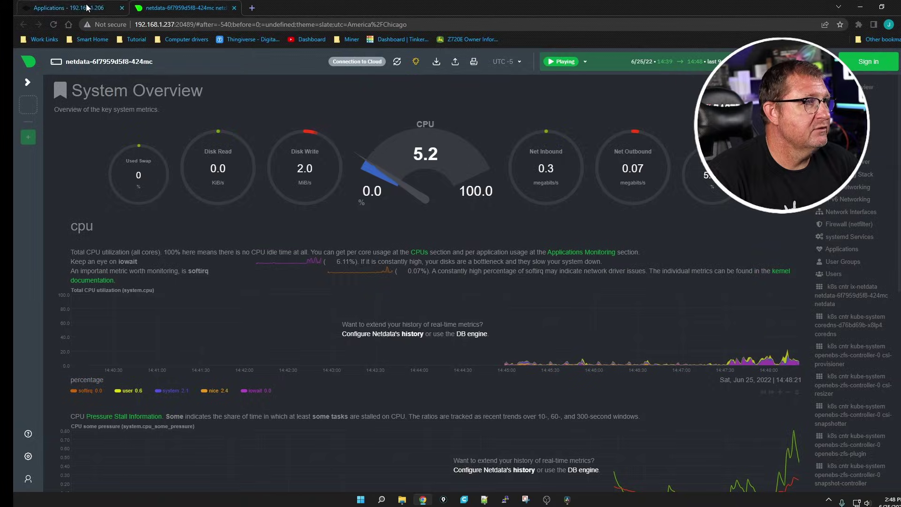
# Step: Check the inbound network traffic has dropped with live updates resumed, then return to TrueNAS applications
pyautogui.hotkey('ctrl', 'shift', 'Tab')
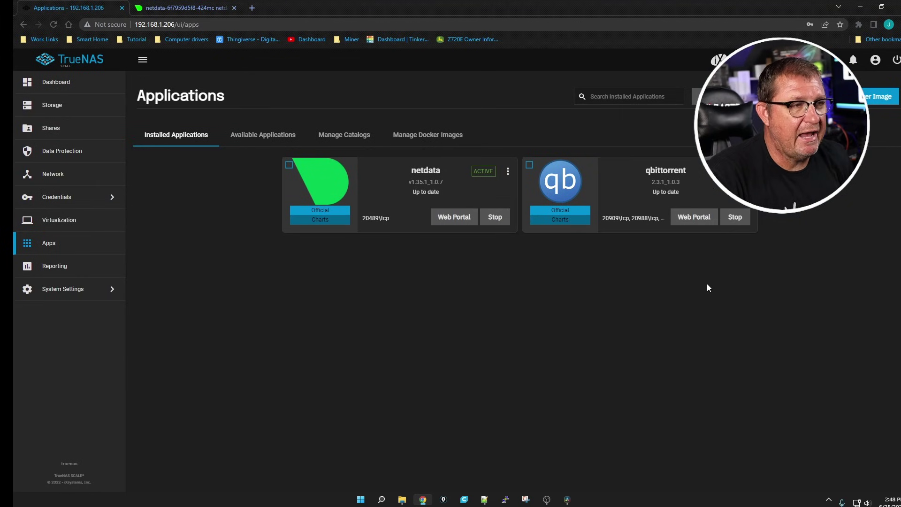
pyautogui.click(199, 9)
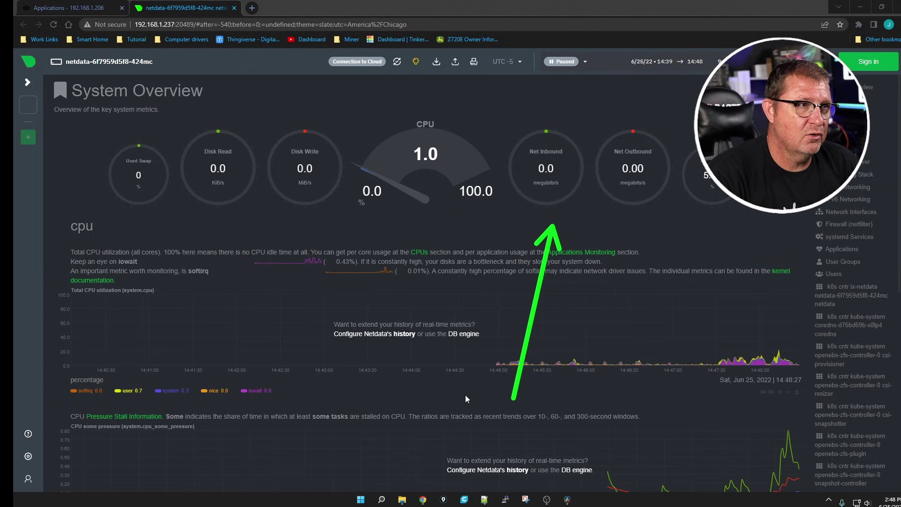
pyautogui.moveTo(465, 399); pyautogui.dragTo(438, 210)
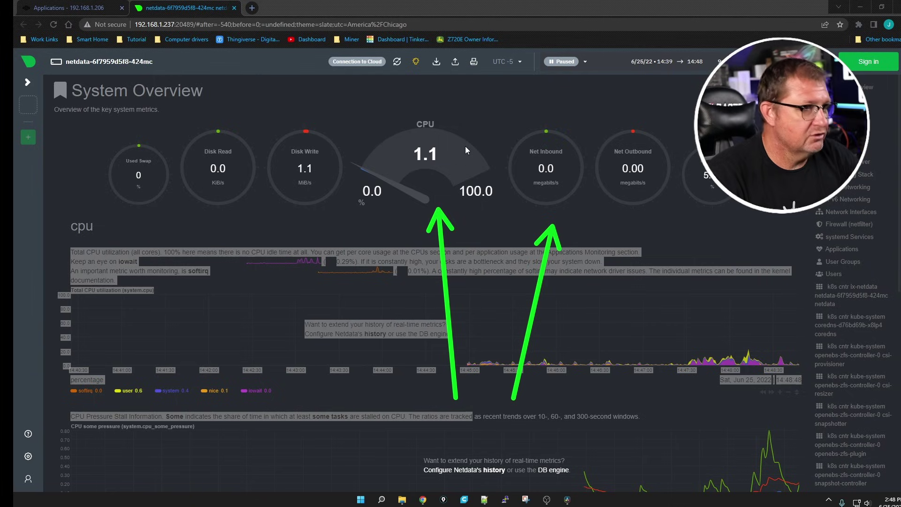
pyautogui.press('Escape')
pyautogui.click(482, 109)
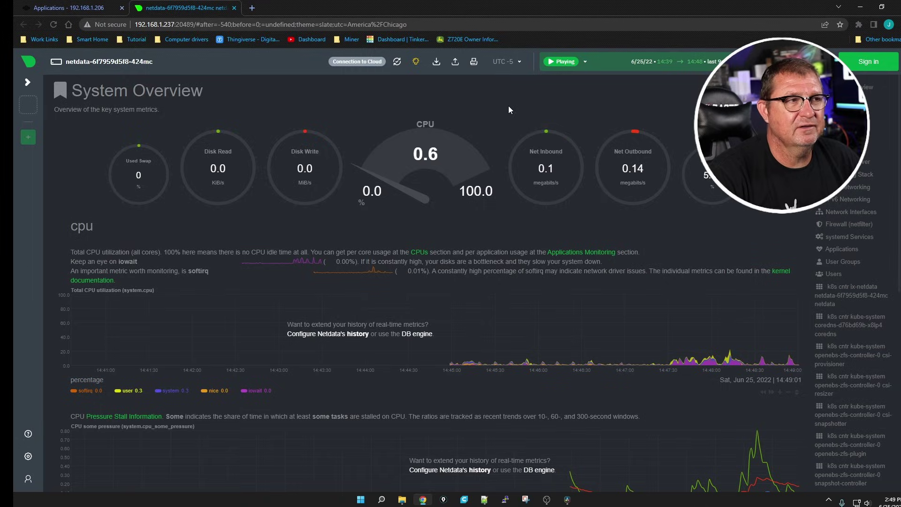
pyautogui.click(111, 9)
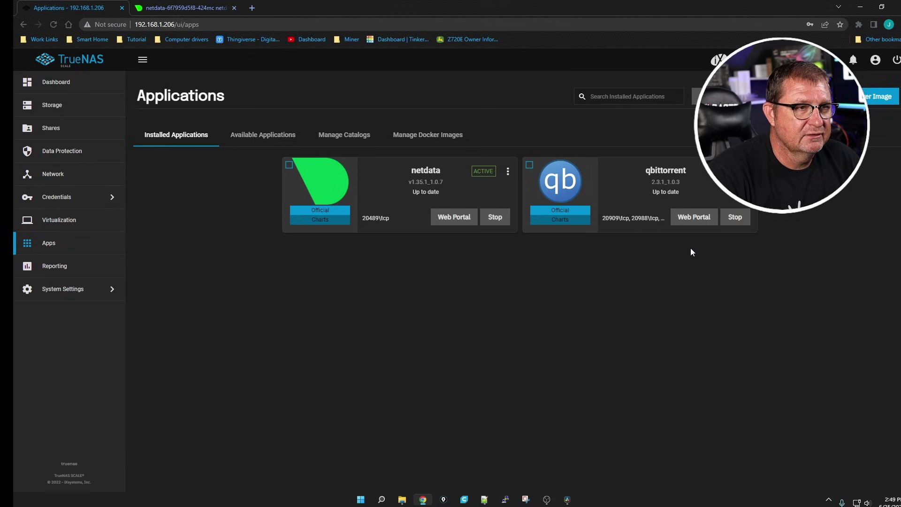
# Step: Open qbittorrent's web portal and reload the Unauthorized page to reach the login screen
pyautogui.click(696, 219)
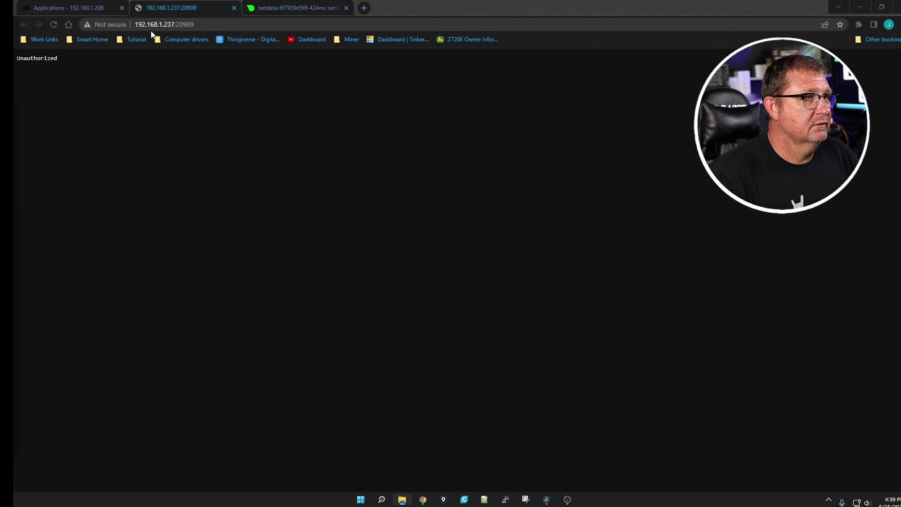
pyautogui.click(169, 24)
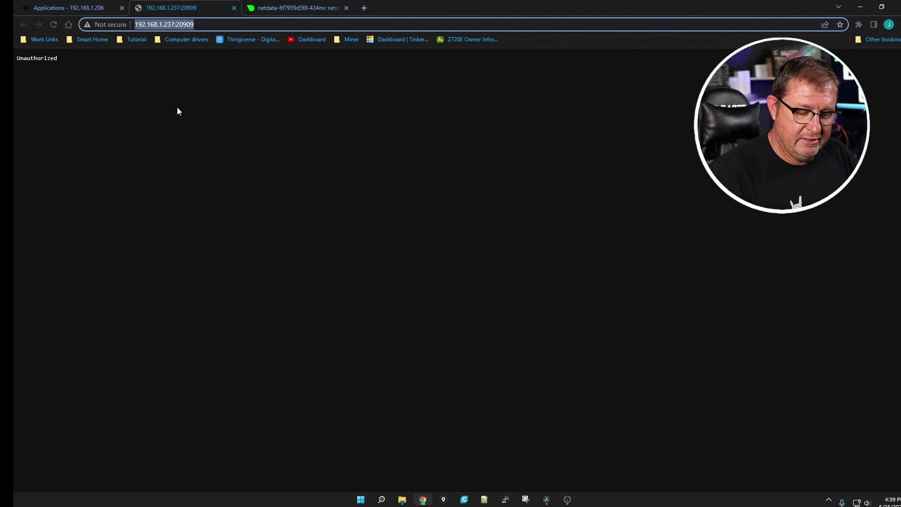
pyautogui.press('Return')
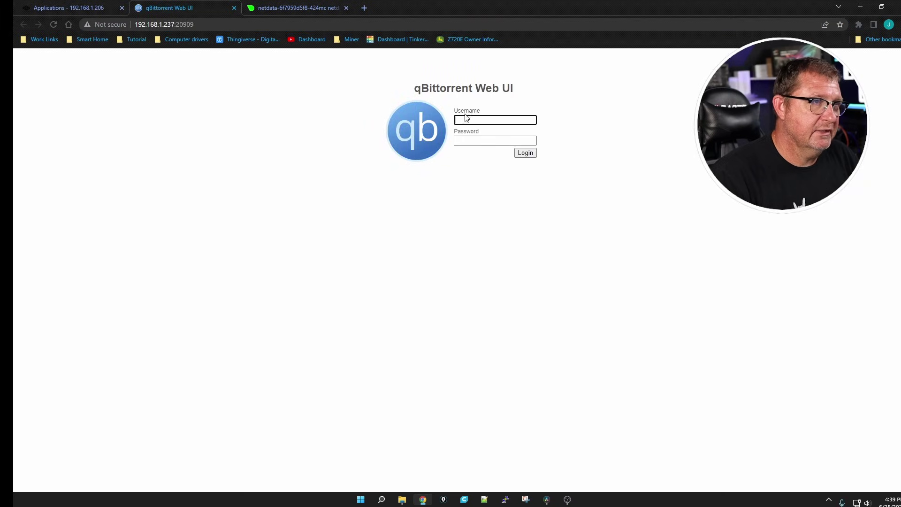
# Step: Sign in to the qBittorrent Web UI with the default admin username and password
pyautogui.click(463, 121)
pyautogui.write('admin')
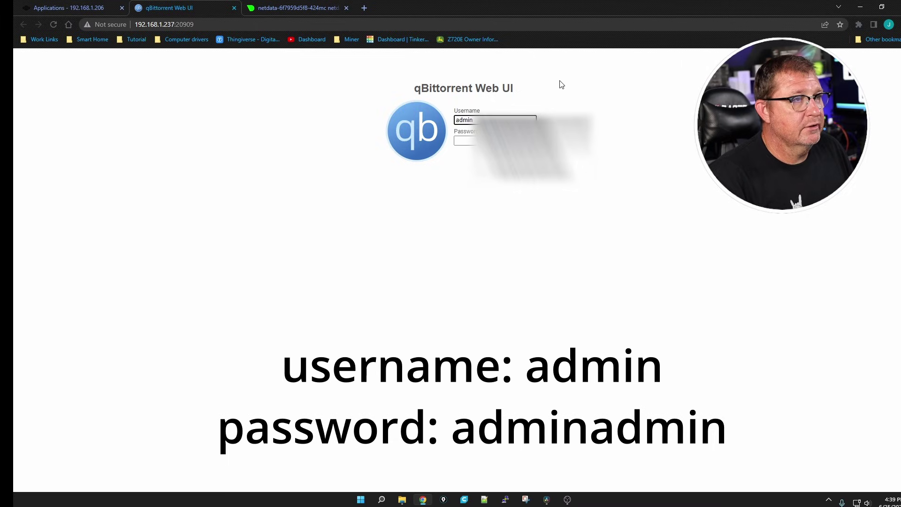
pyautogui.press('Tab')
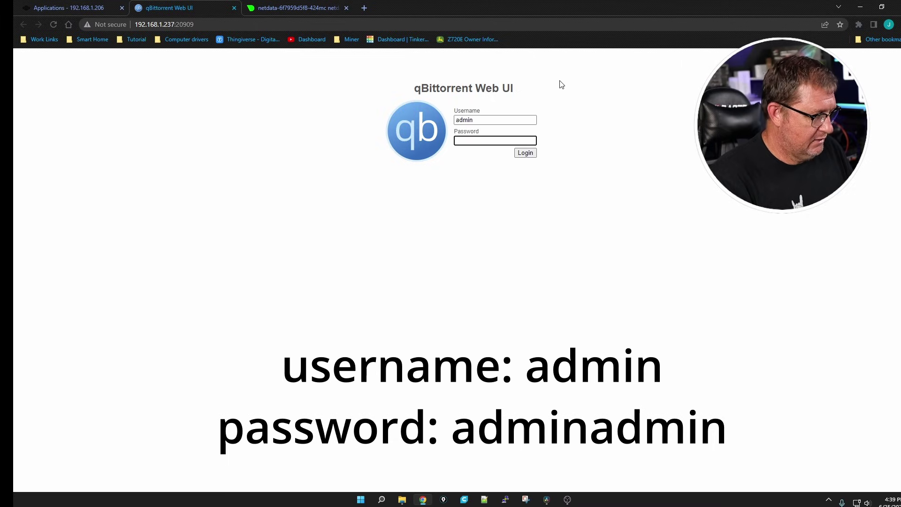
pyautogui.write('adminadmin')
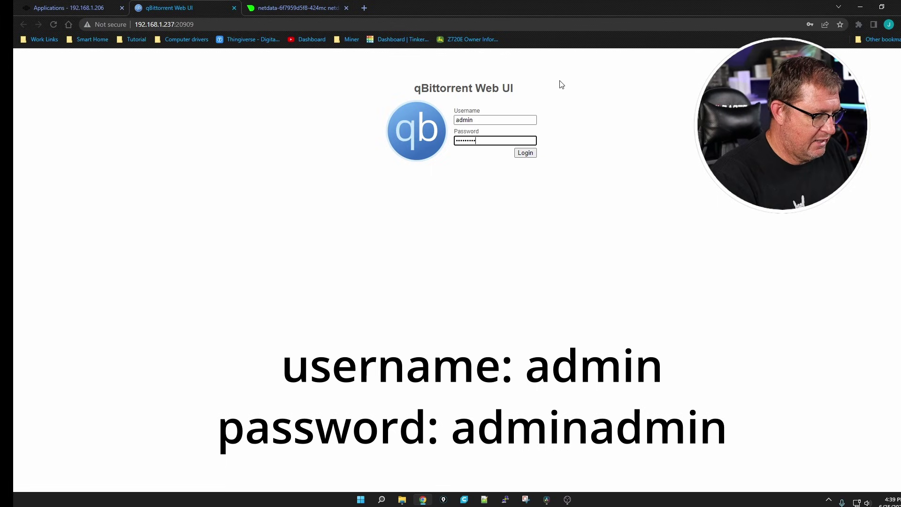
pyautogui.press('Return')
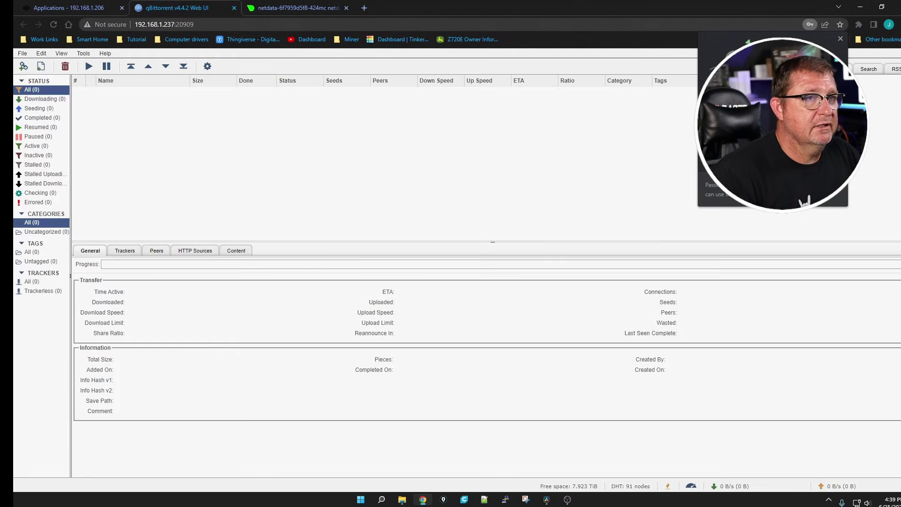
# Step: Set a new Web UI login username and password in qBittorrent's options
pyautogui.click(841, 39)
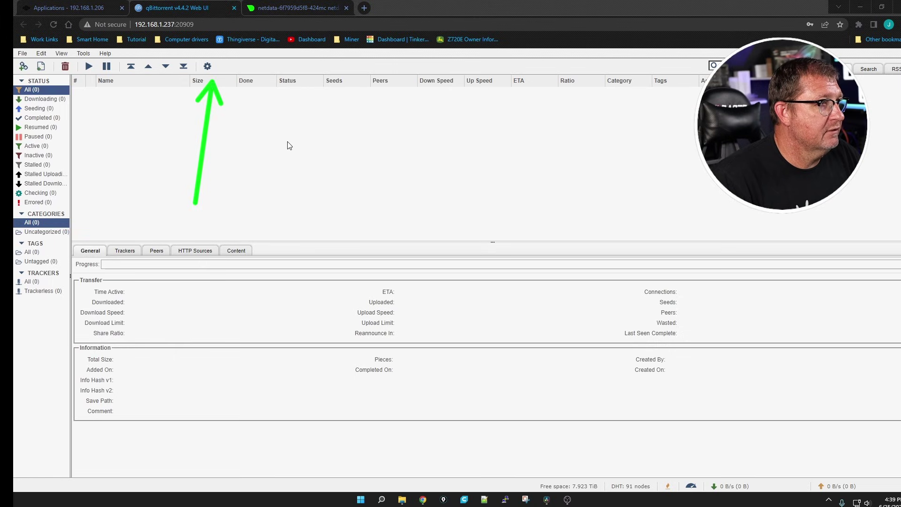
pyautogui.click(207, 67)
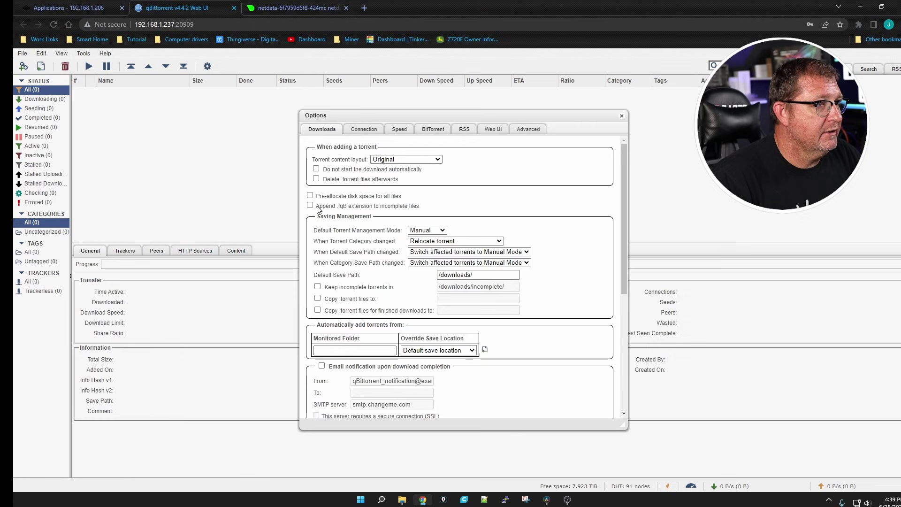
pyautogui.click(364, 130)
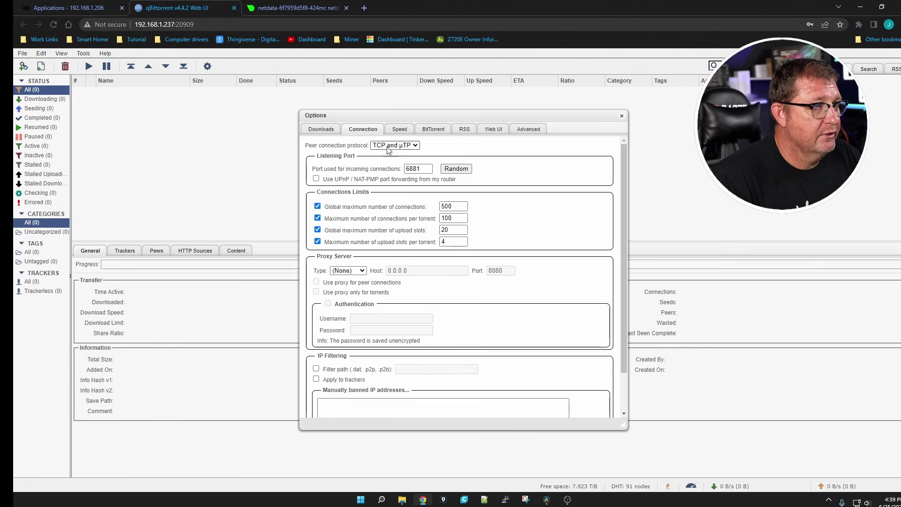
pyautogui.click(493, 129)
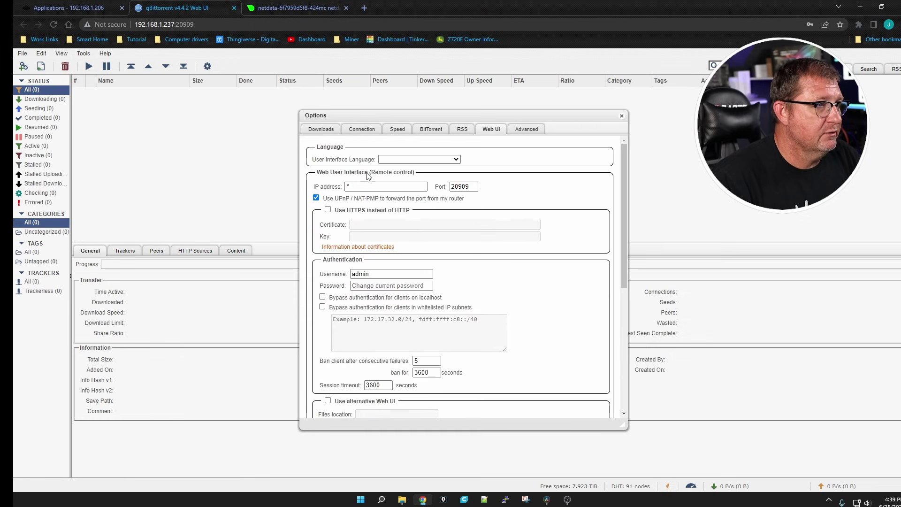
pyautogui.scroll(-2, 357, 211)
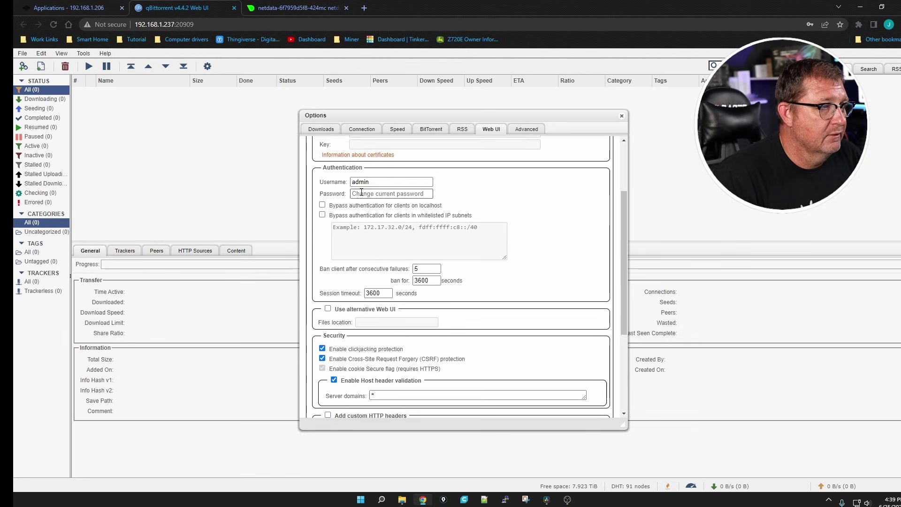
pyautogui.doubleClick(361, 181)
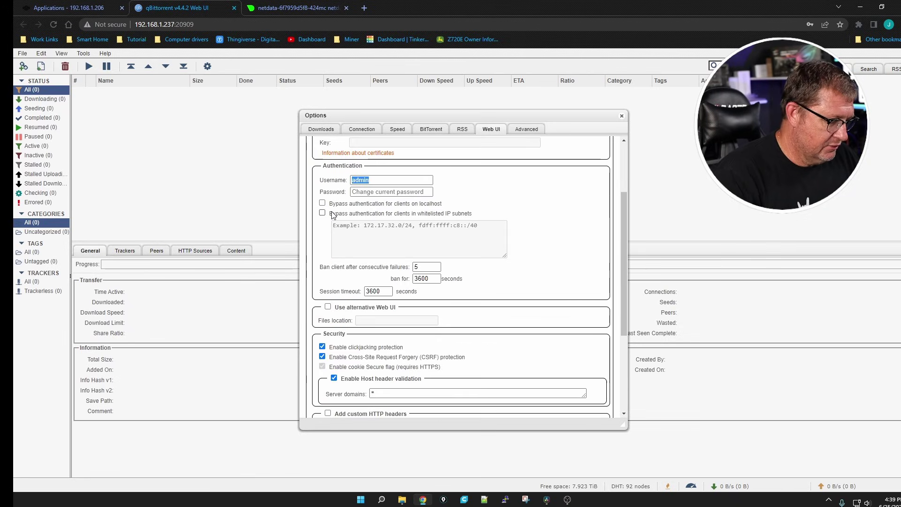
pyautogui.write('LoRes')
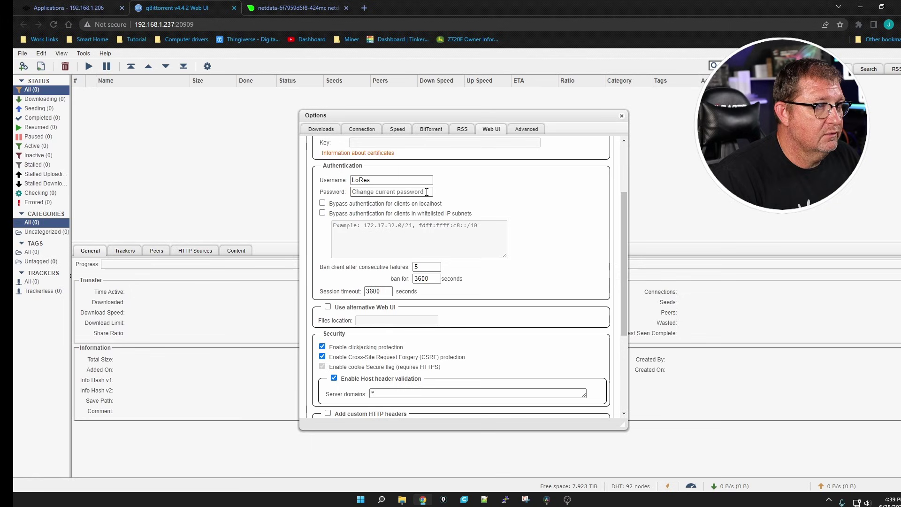
pyautogui.click(418, 192)
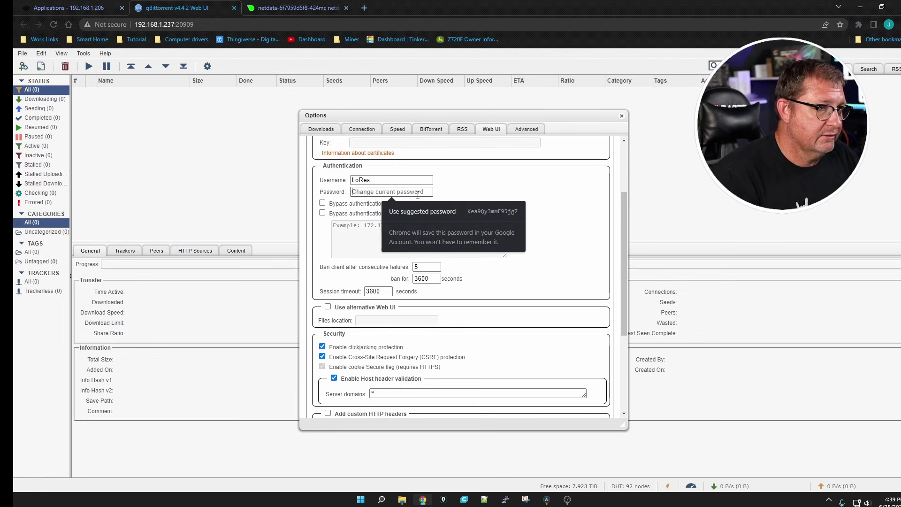
pyautogui.write('•••••••••')
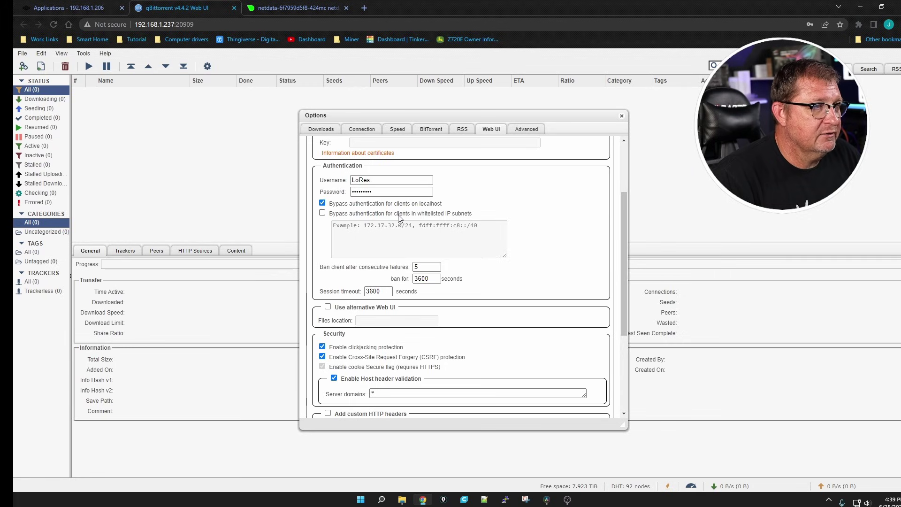
# Step: Let the 192.168.1.0/24 subnet bypass authentication, disable CSRF protection, and save
pyautogui.click(322, 213)
pyautogui.write('1')
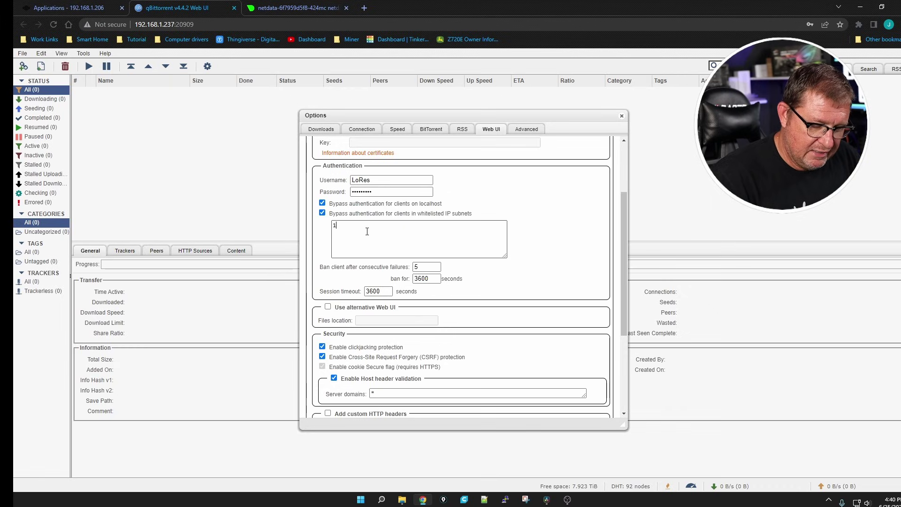
pyautogui.write('92.168.1.')
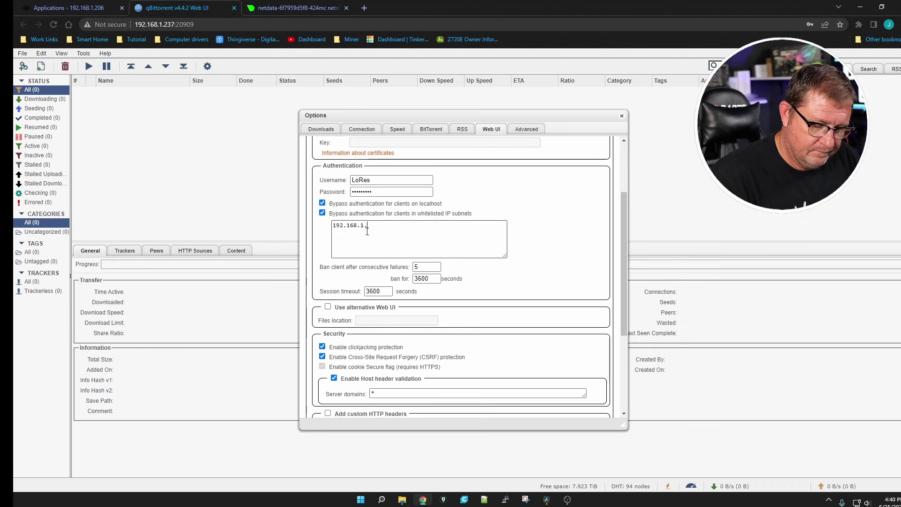
pyautogui.write('0/24')
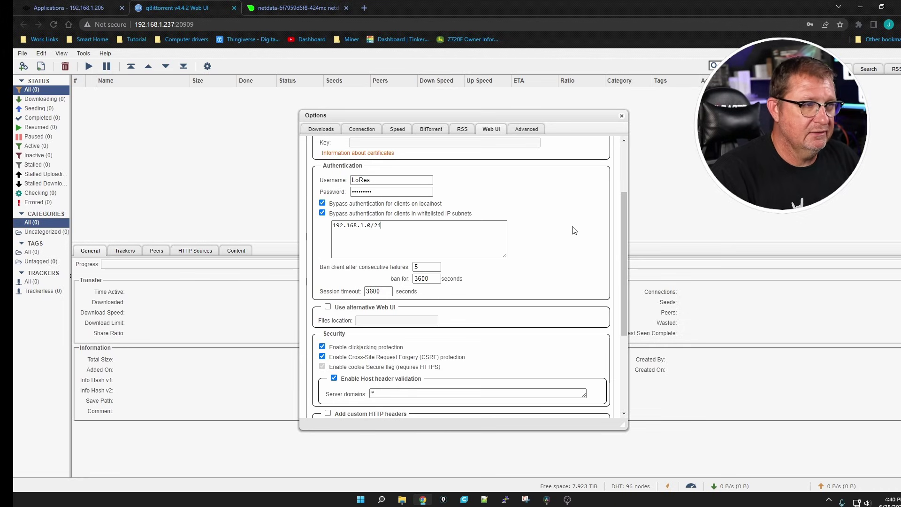
pyautogui.scroll(-2, 494, 252)
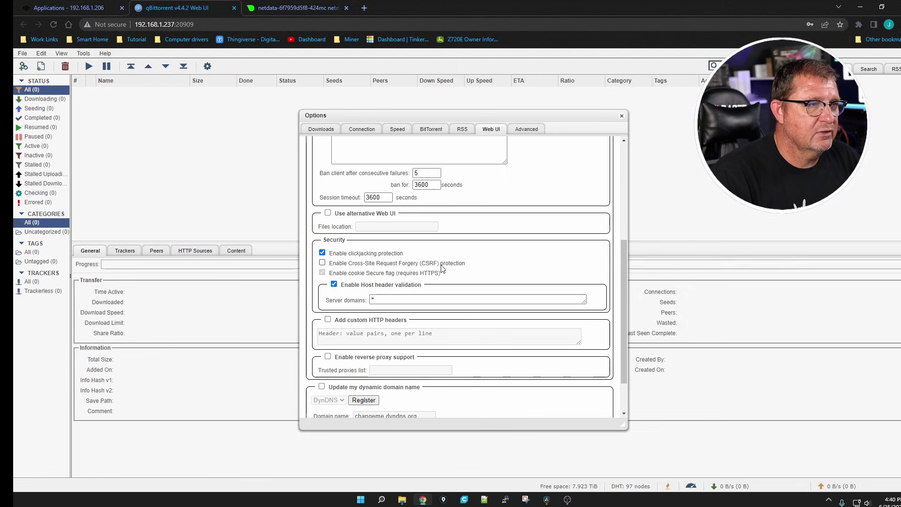
pyautogui.scroll(-1, 500, 277)
pyautogui.click(460, 408)
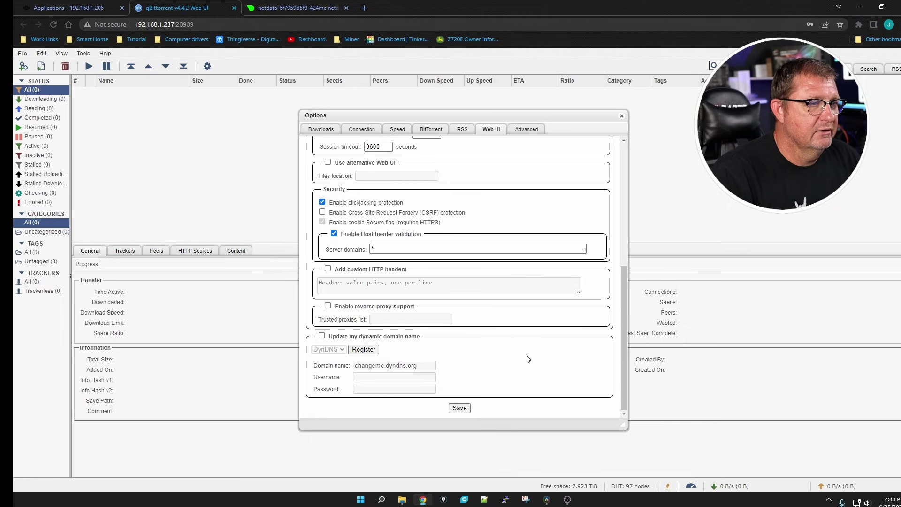
# Step: Reopen the qBittorrent web portal from the TrueNAS applications page
pyautogui.click(840, 39)
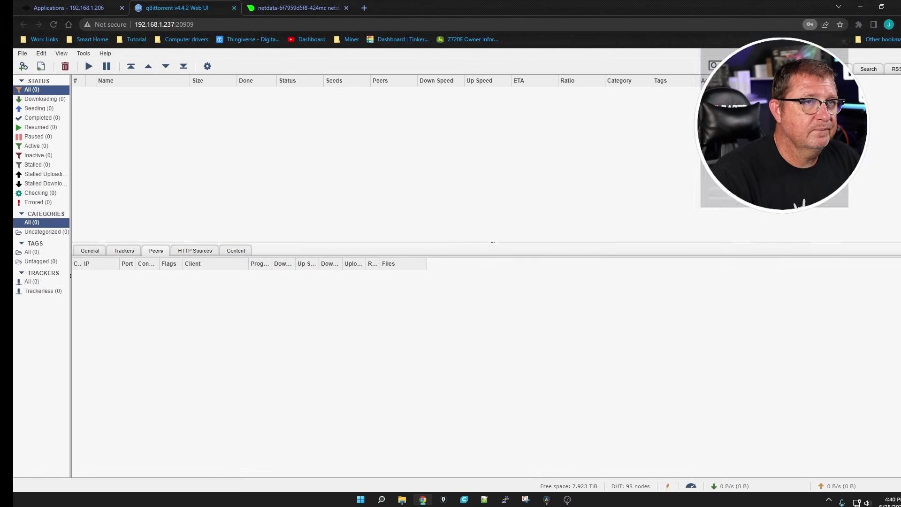
pyautogui.click(70, 8)
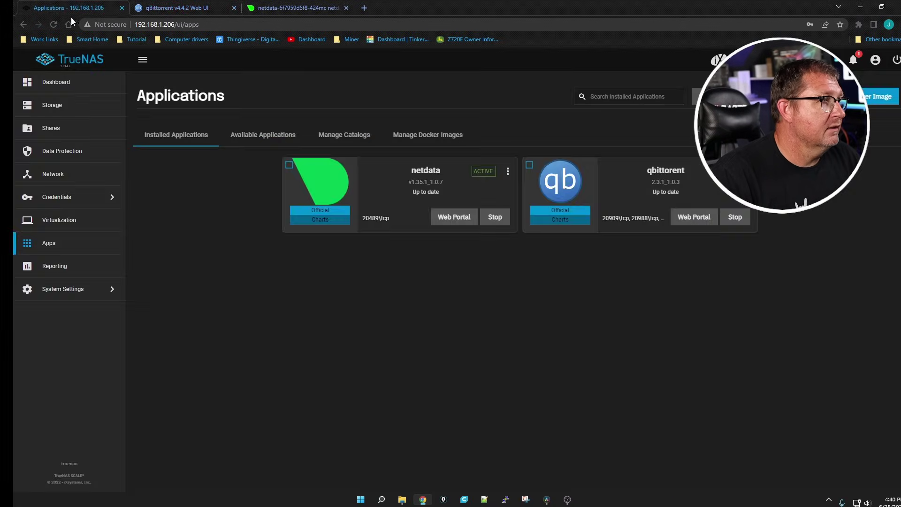
pyautogui.click(694, 217)
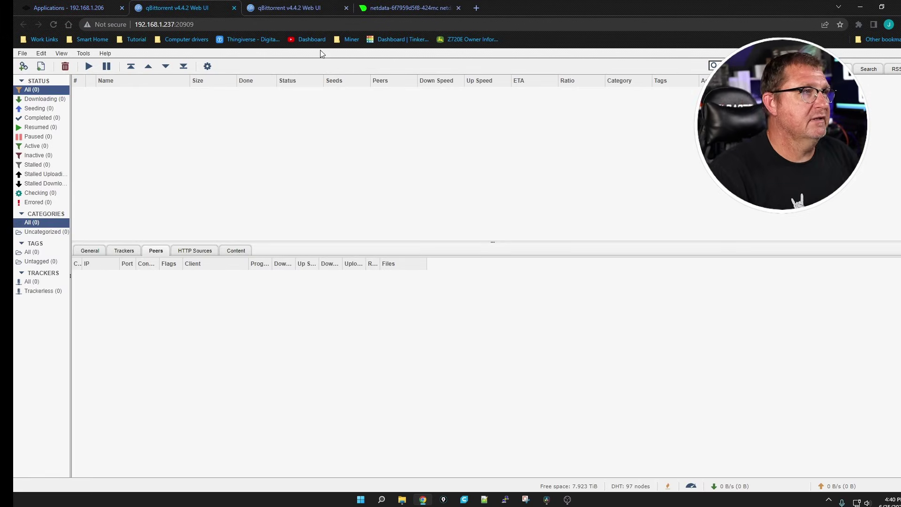
pyautogui.click(347, 8)
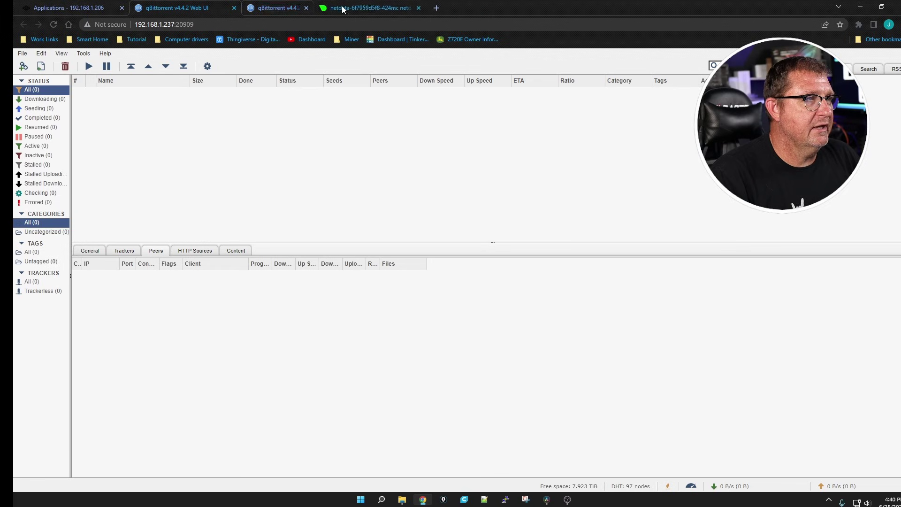
# Step: Change the default save path from /downloads/ to /media and save
pyautogui.click(207, 67)
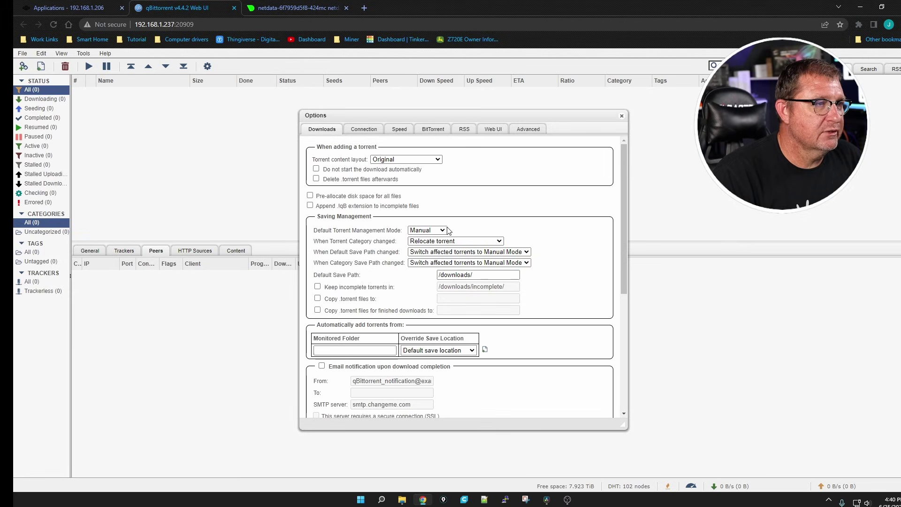
pyautogui.moveTo(479, 276); pyautogui.dragTo(383, 276)
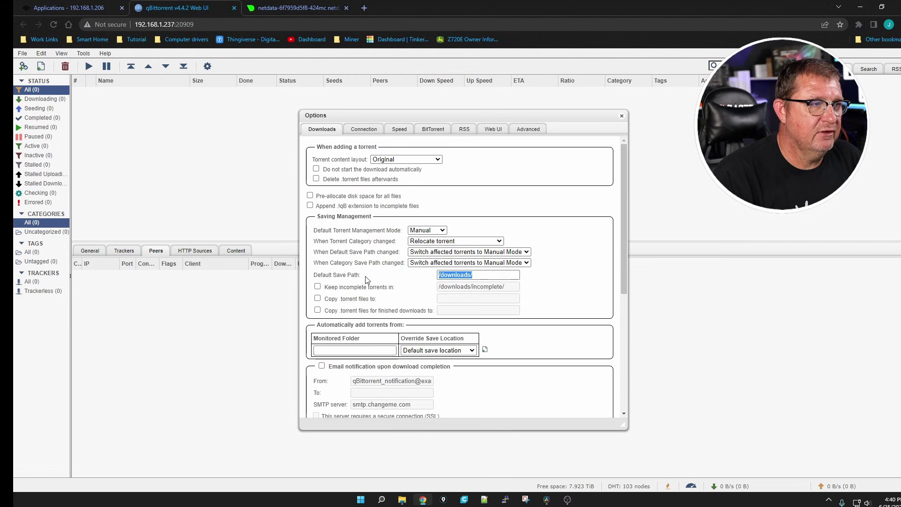
pyautogui.write('/med')
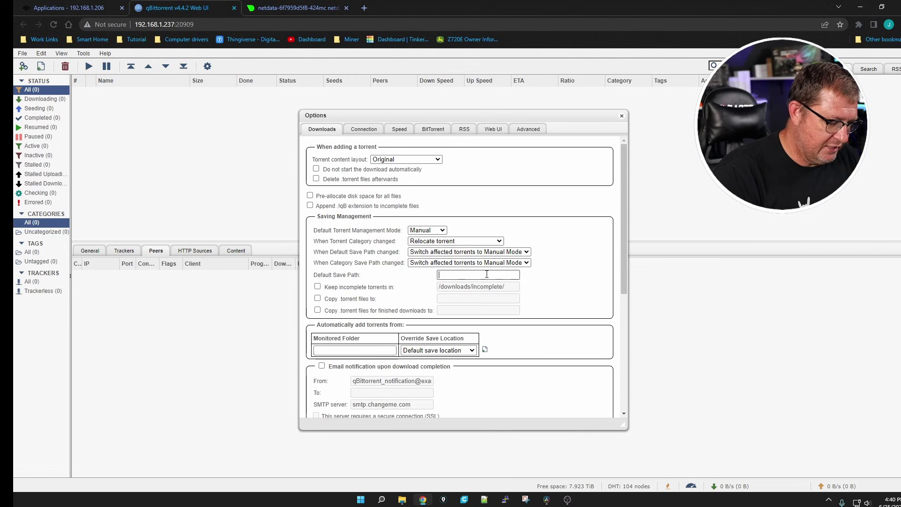
pyautogui.write('ia')
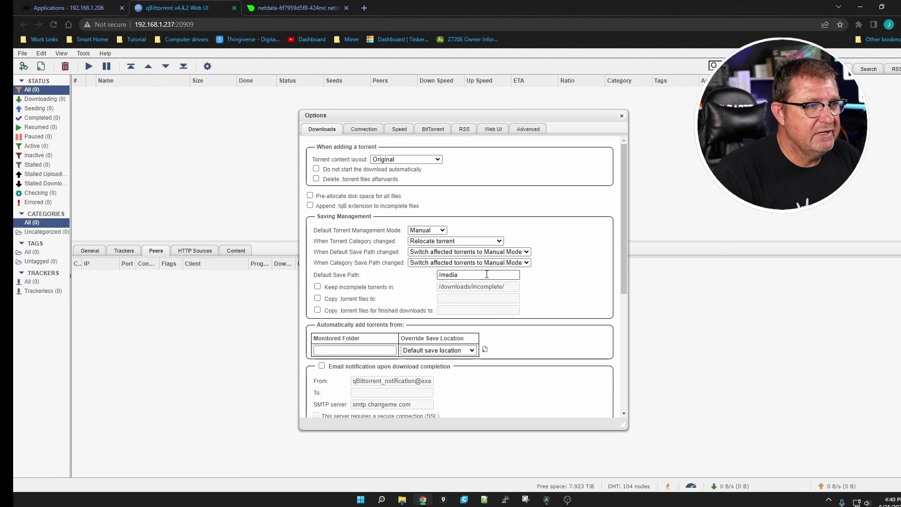
pyautogui.scroll(-5, 451, 354)
pyautogui.click(457, 408)
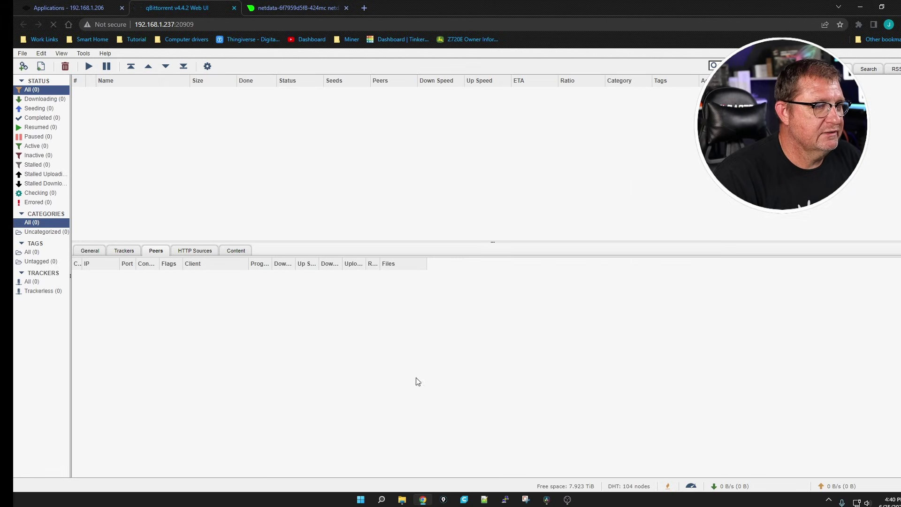
# Step: Reopen Options and review each tab to confirm the saved settings were kept
pyautogui.click(208, 67)
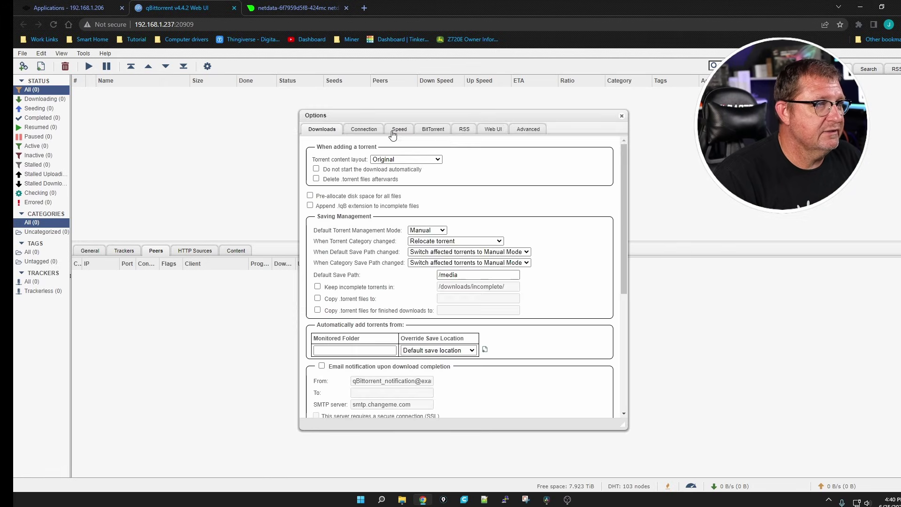
pyautogui.click(359, 133)
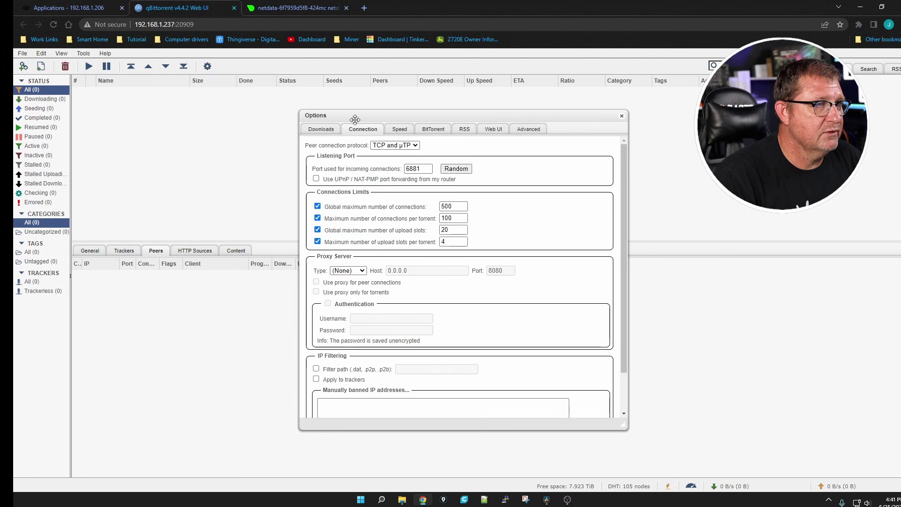
pyautogui.click(324, 132)
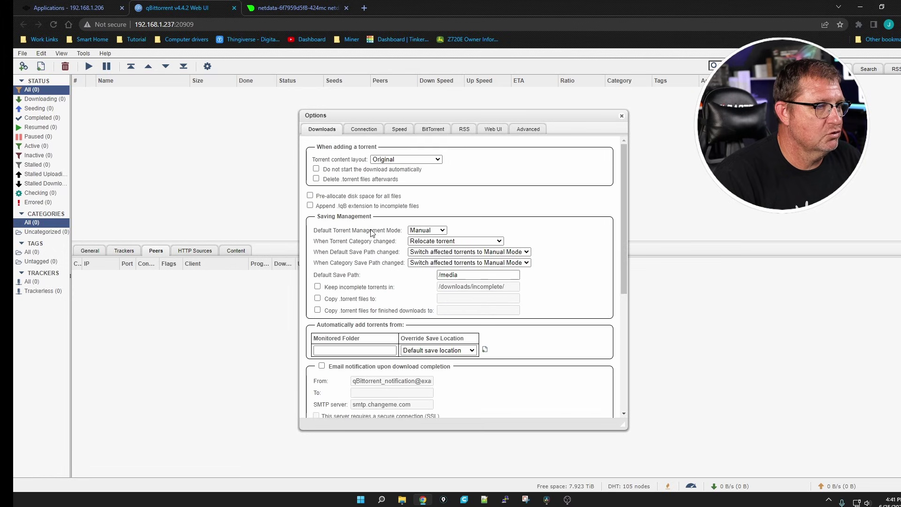
pyautogui.scroll(-4, 368, 231)
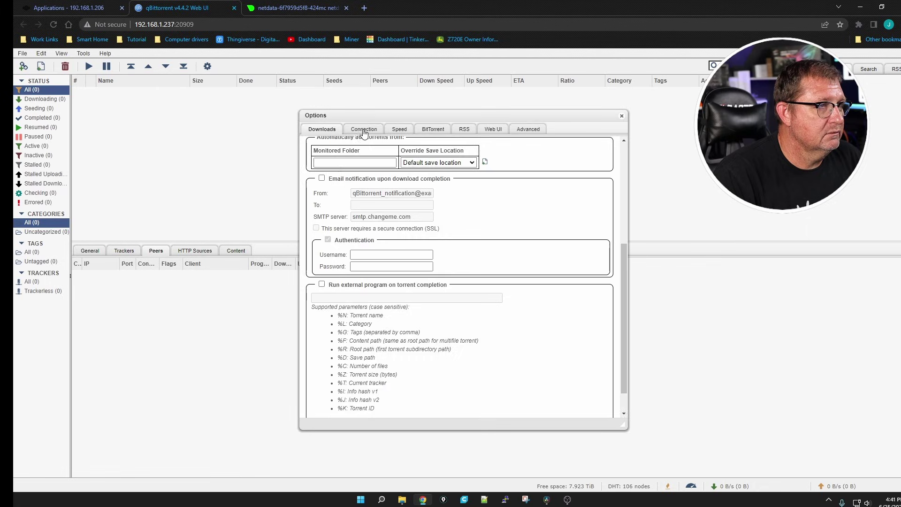
pyautogui.click(409, 130)
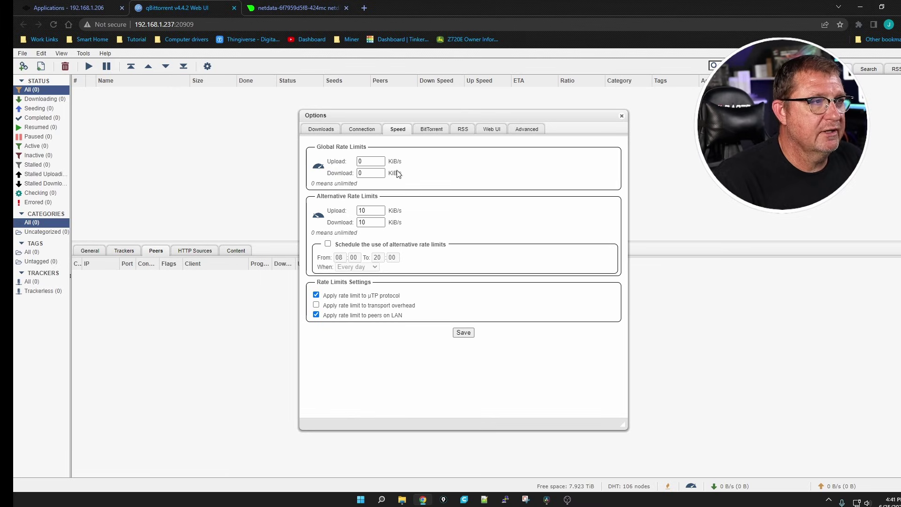
pyautogui.click(440, 134)
pyautogui.scroll(-1, 529, 243)
pyautogui.click(493, 129)
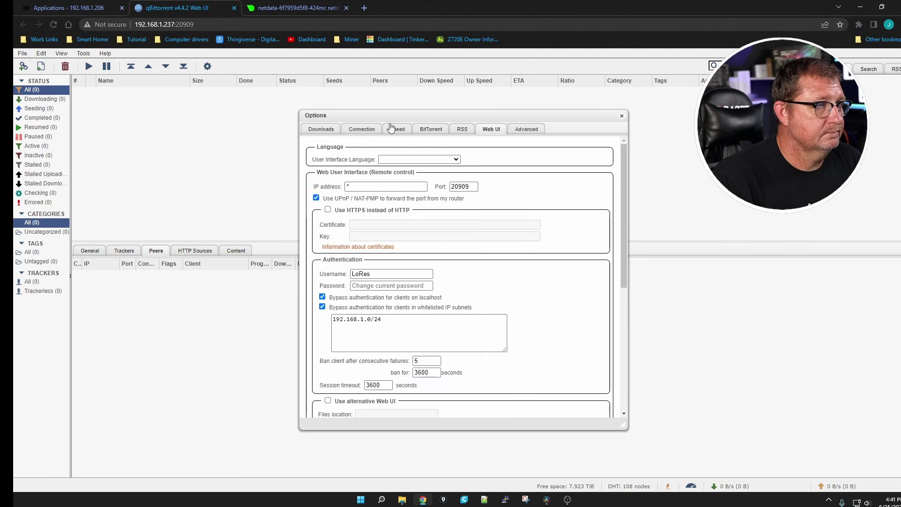
pyautogui.click(432, 129)
pyautogui.click(527, 130)
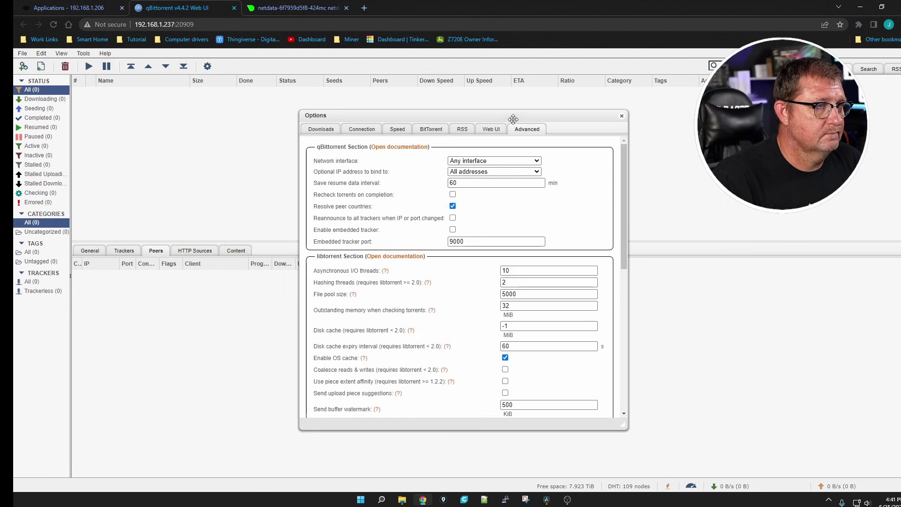
pyautogui.click(622, 117)
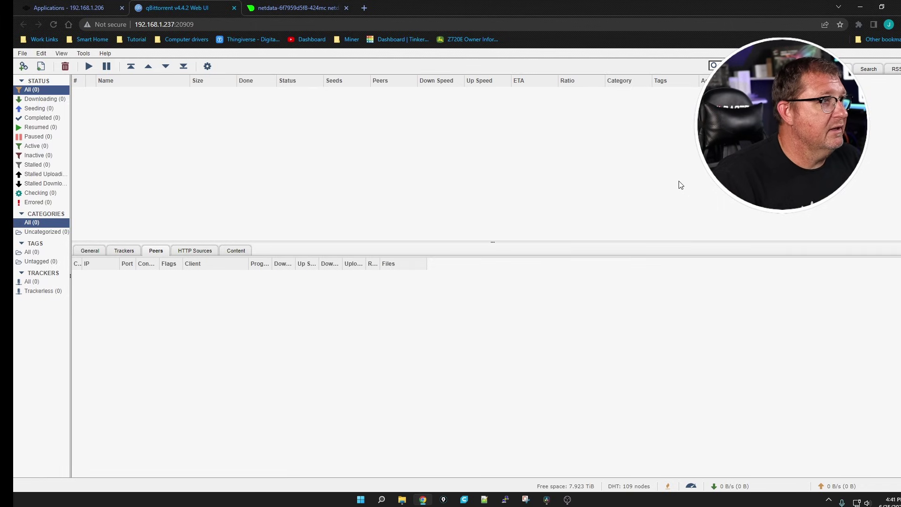
pyautogui.click(364, 8)
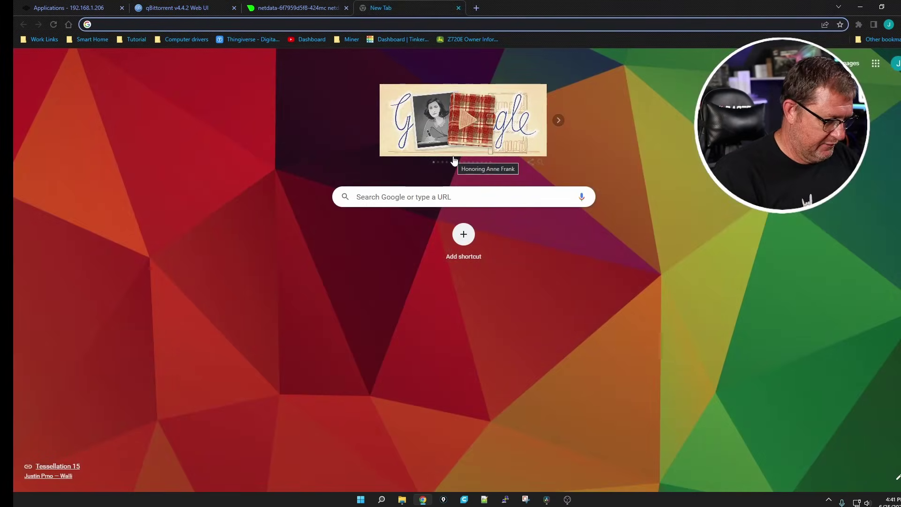
# Step: Search for the Ubuntu BitTorrent download and open Ubuntu's alternative downloads page
pyautogui.write('ubuntu')
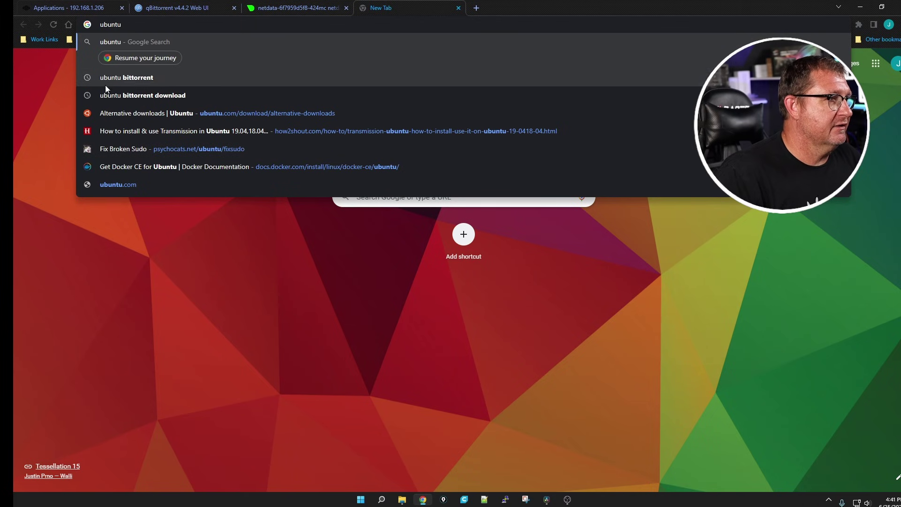
pyautogui.click(126, 96)
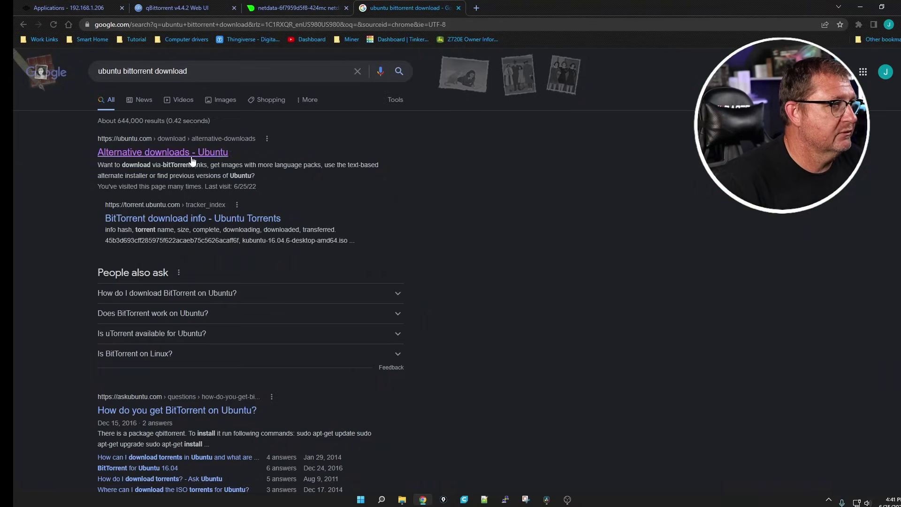
pyautogui.click(225, 161)
pyautogui.scroll(-10, 322, 290)
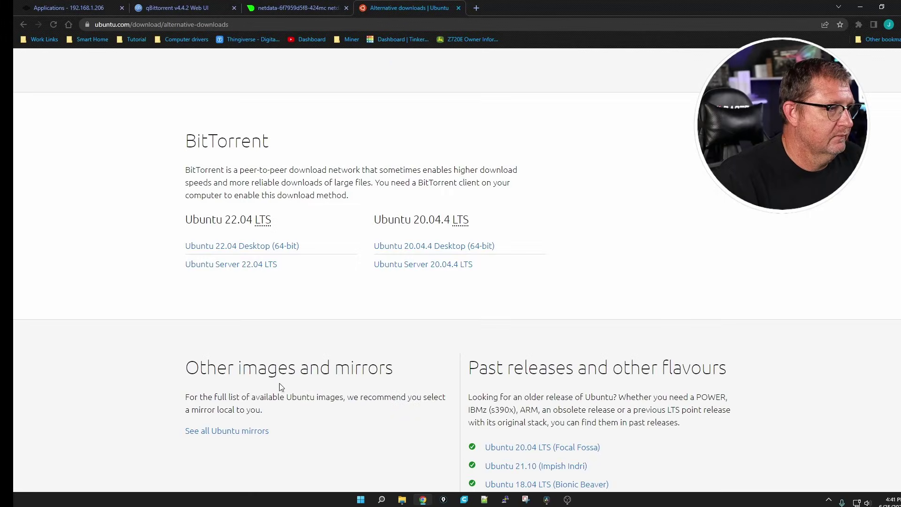
# Step: Copy the Ubuntu Server 22.04 LTS torrent link and return to qBittorrent
pyautogui.rightClick(236, 264)
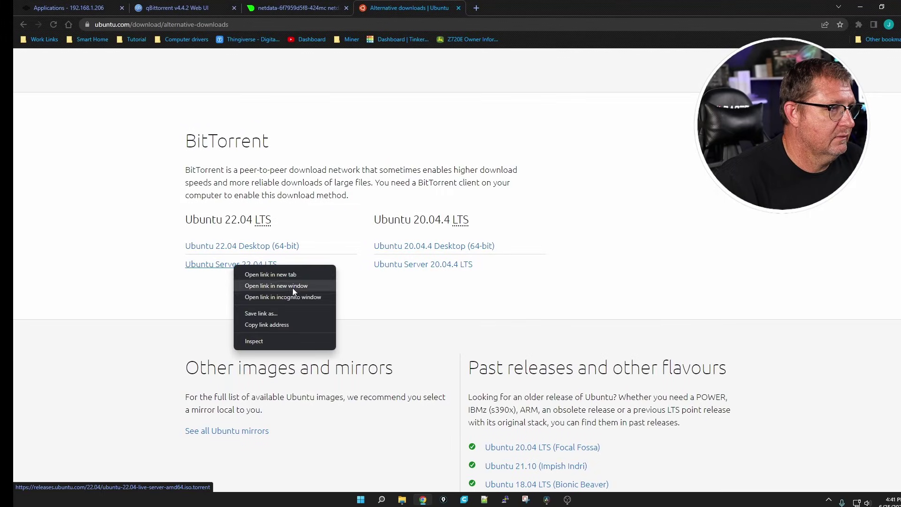
pyautogui.click(260, 324)
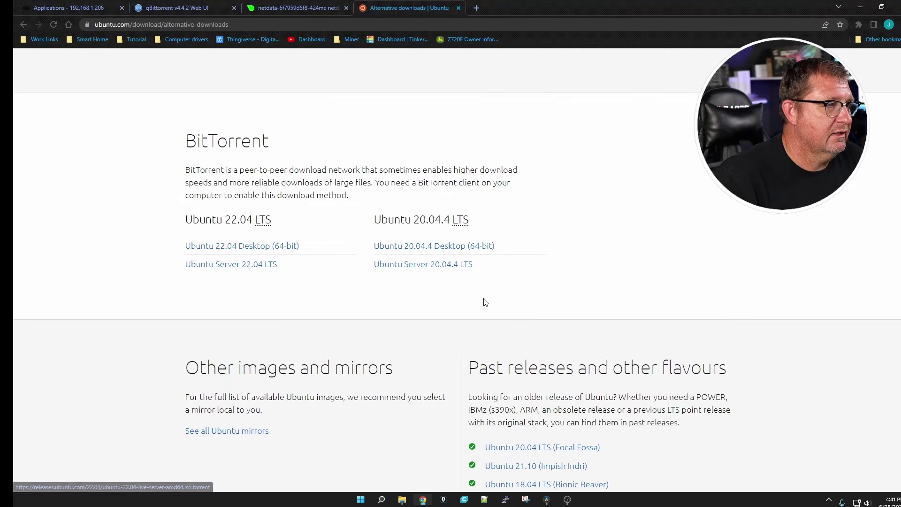
pyautogui.click(169, 8)
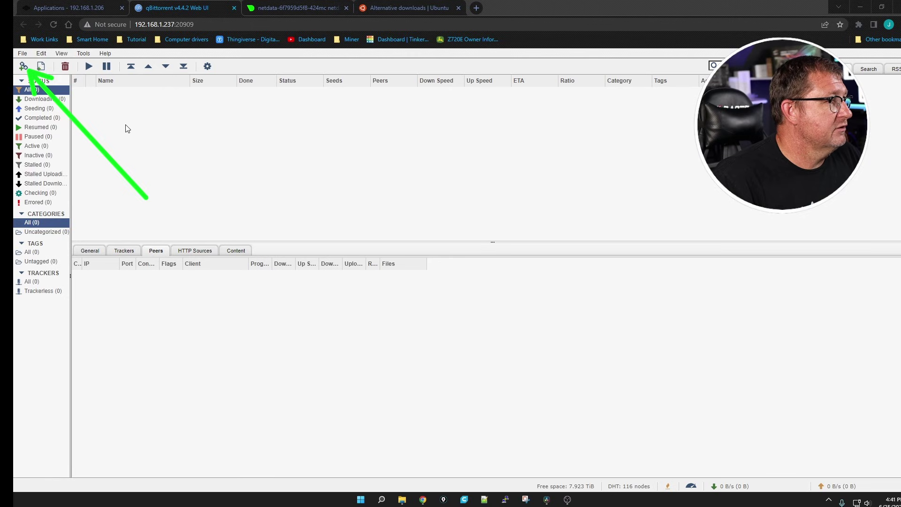
# Step: Add the Ubuntu Server 22.04 torrent from the pasted link, saving to /media, and start downloading
pyautogui.click(25, 65)
pyautogui.rightClick(461, 173)
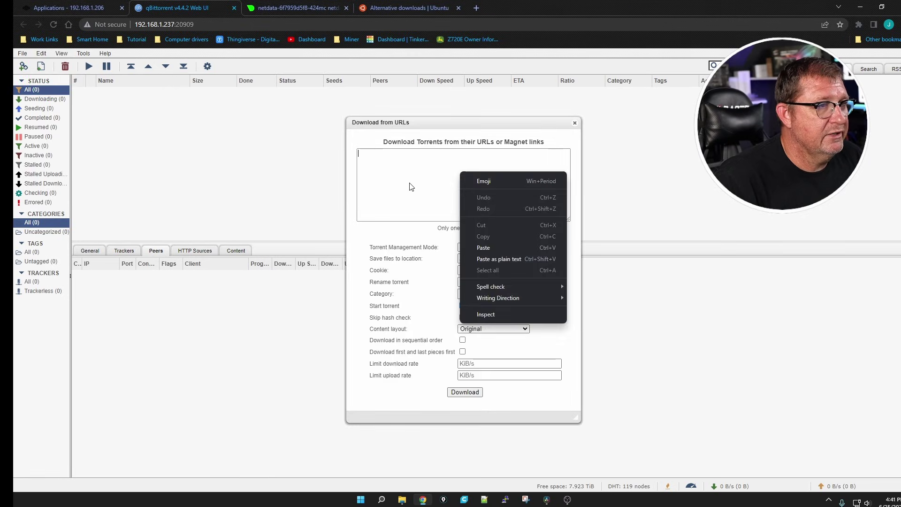
pyautogui.click(490, 248)
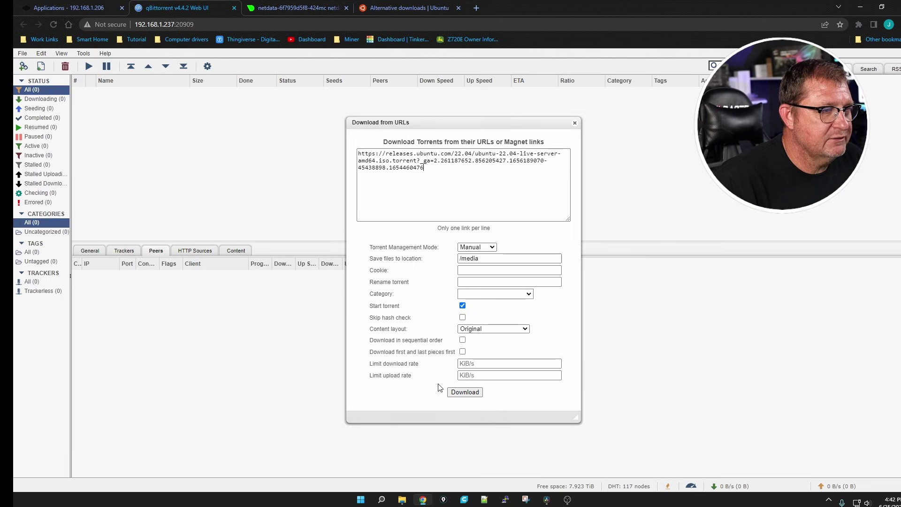
pyautogui.click(471, 393)
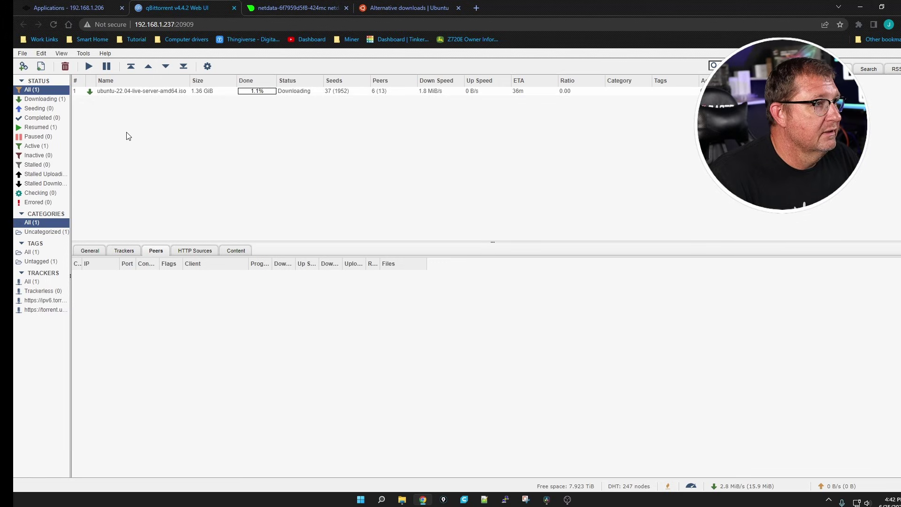
pyautogui.moveTo(94, 120)
pyautogui.mouseDown()
pyautogui.moveTo(195, 101)
pyautogui.moveTo(181, 76)
pyautogui.moveTo(91, 98)
pyautogui.moveTo(88, 114)
pyautogui.mouseUp()
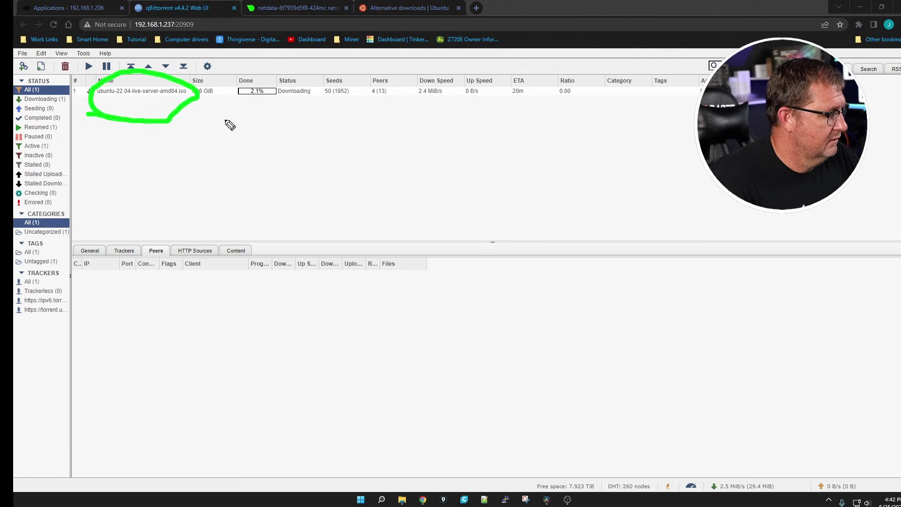
pyautogui.moveTo(194, 102)
pyautogui.mouseDown()
pyautogui.moveTo(222, 98)
pyautogui.moveTo(215, 76)
pyautogui.moveTo(185, 89)
pyautogui.moveTo(198, 101)
pyautogui.moveTo(284, 96)
pyautogui.moveTo(258, 74)
pyautogui.moveTo(256, 89)
pyautogui.mouseUp()
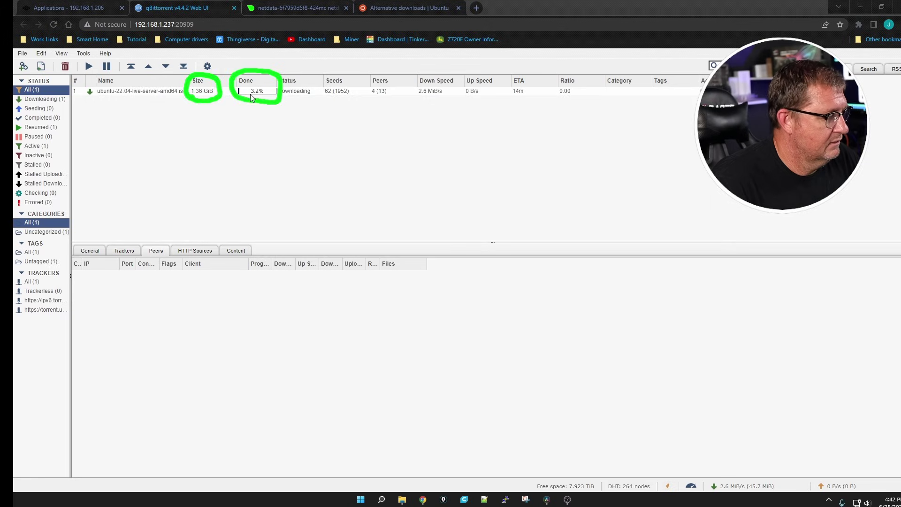
pyautogui.press('Escape')
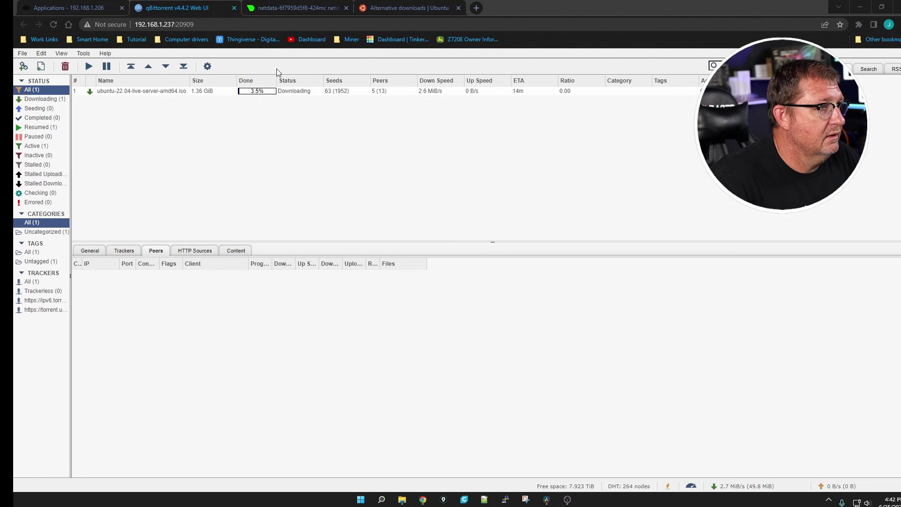
pyautogui.hotkey('ctrl', 'a')
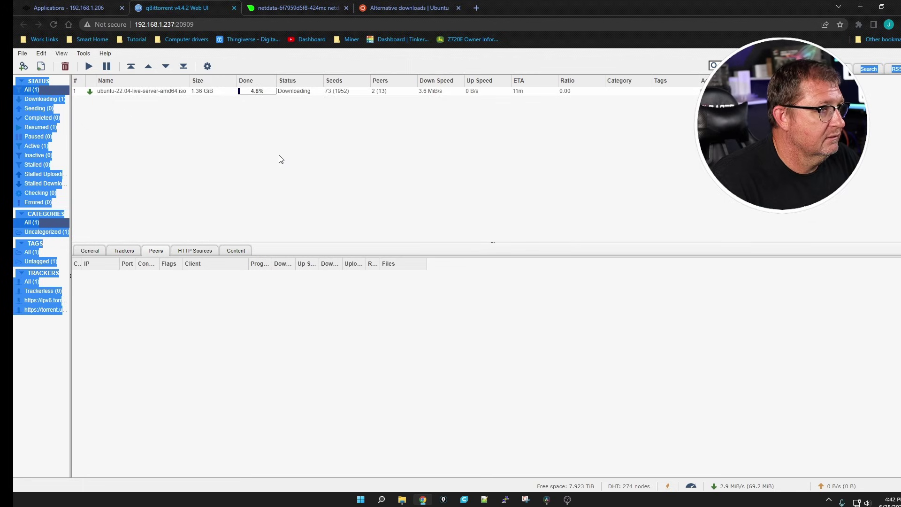
pyautogui.hotkey('ctrl', 'shift', 'a')
pyautogui.moveTo(283, 196)
pyautogui.mouseDown()
pyautogui.moveTo(299, 139)
pyautogui.moveTo(292, 101)
pyautogui.mouseUp()
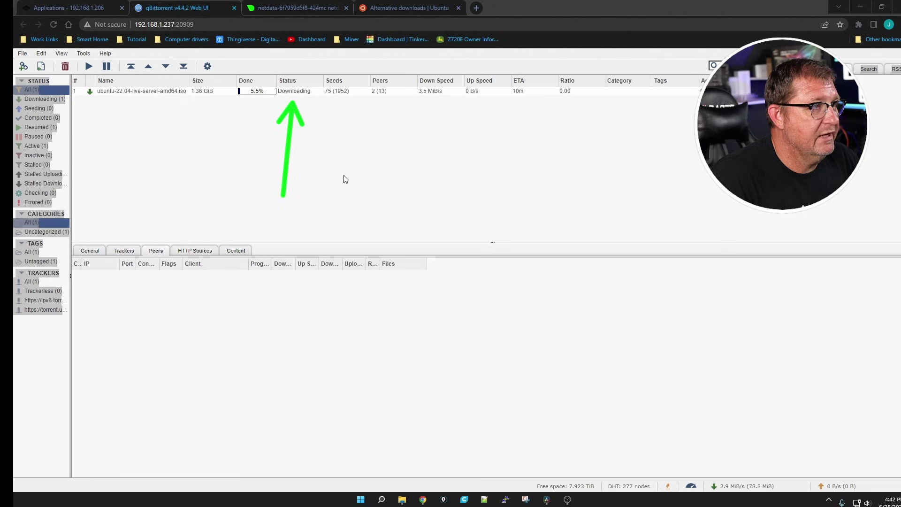
pyautogui.moveTo(340, 201); pyautogui.dragTo(338, 103)
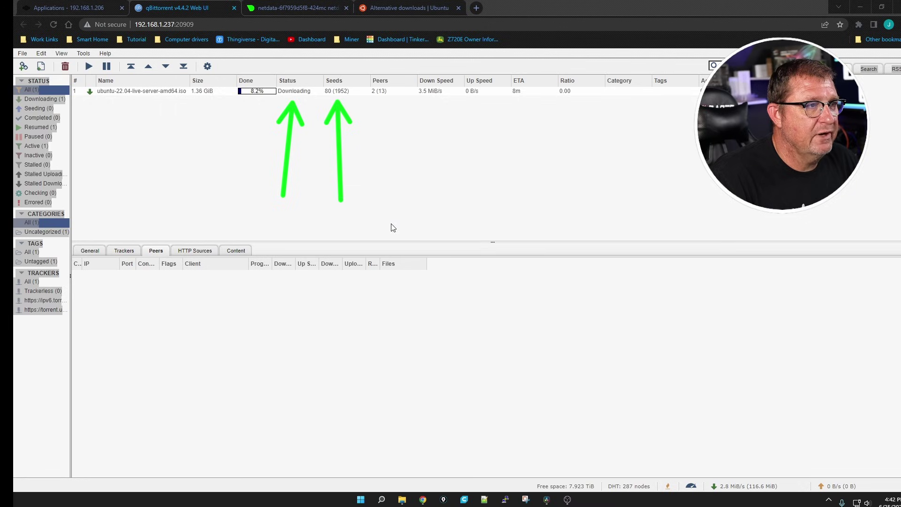
pyautogui.moveTo(396, 224); pyautogui.dragTo(386, 101)
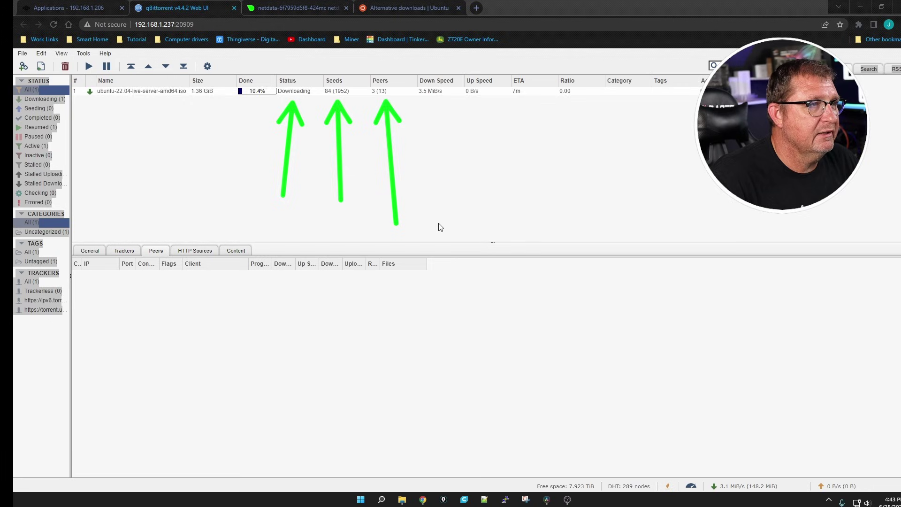
pyautogui.moveTo(438, 222); pyautogui.dragTo(432, 103)
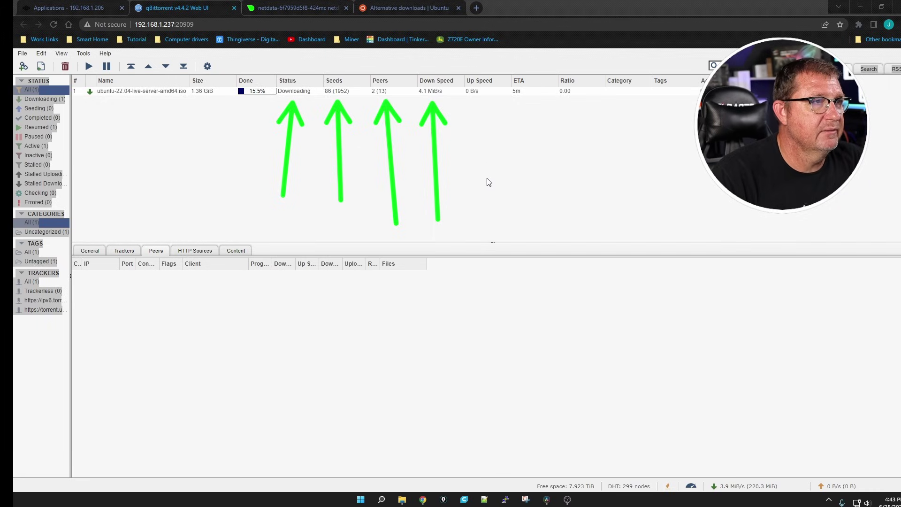
pyautogui.moveTo(493, 207); pyautogui.dragTo(480, 101)
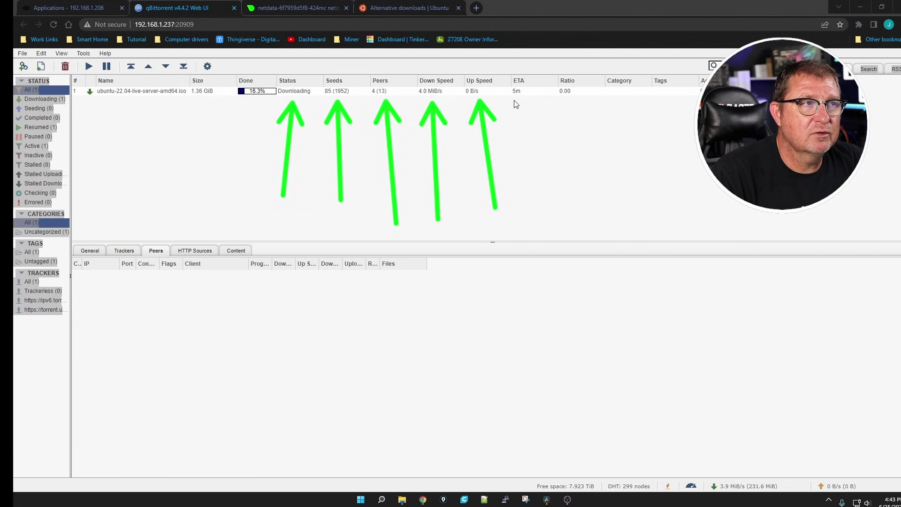
pyautogui.moveTo(536, 207); pyautogui.dragTo(529, 100)
pyautogui.moveTo(516, 120); pyautogui.dragTo(542, 120)
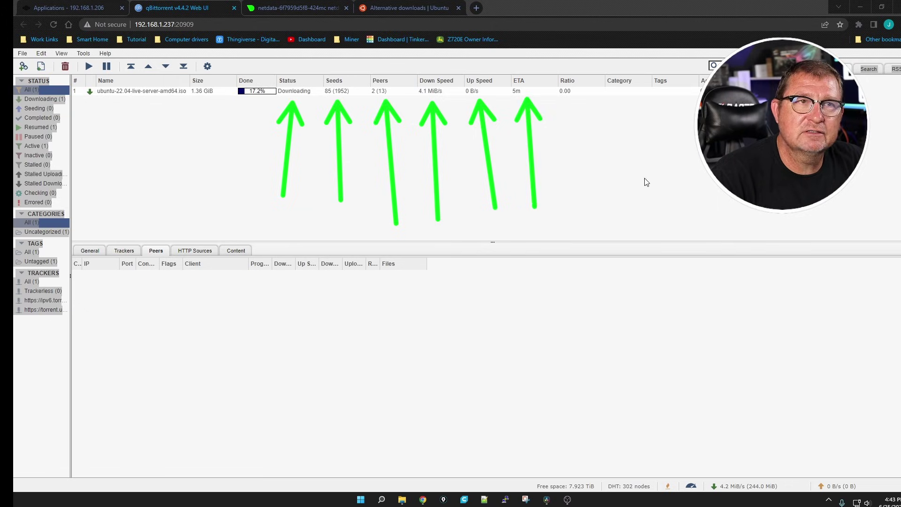
pyautogui.moveTo(584, 188); pyautogui.dragTo(583, 111)
pyautogui.moveTo(571, 132); pyautogui.dragTo(596, 132)
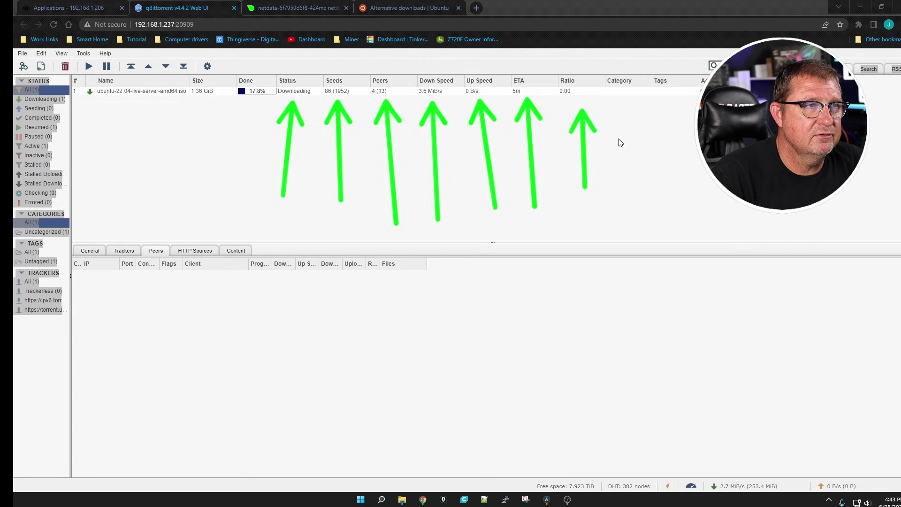
pyautogui.moveTo(644, 181)
pyautogui.mouseDown()
pyautogui.moveTo(642, 95)
pyautogui.moveTo(655, 115)
pyautogui.mouseUp()
pyautogui.moveTo(697, 177); pyautogui.dragTo(689, 100)
pyautogui.moveTo(680, 123); pyautogui.dragTo(699, 120)
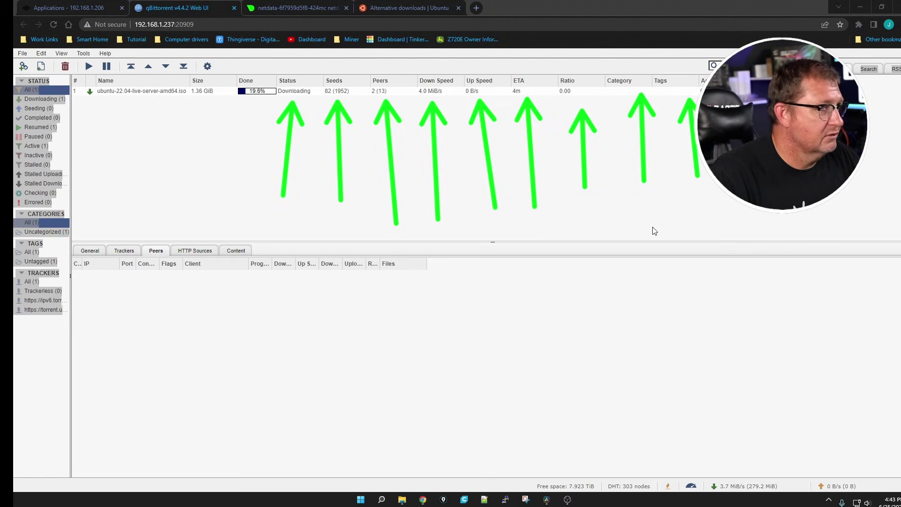
pyautogui.press('Escape')
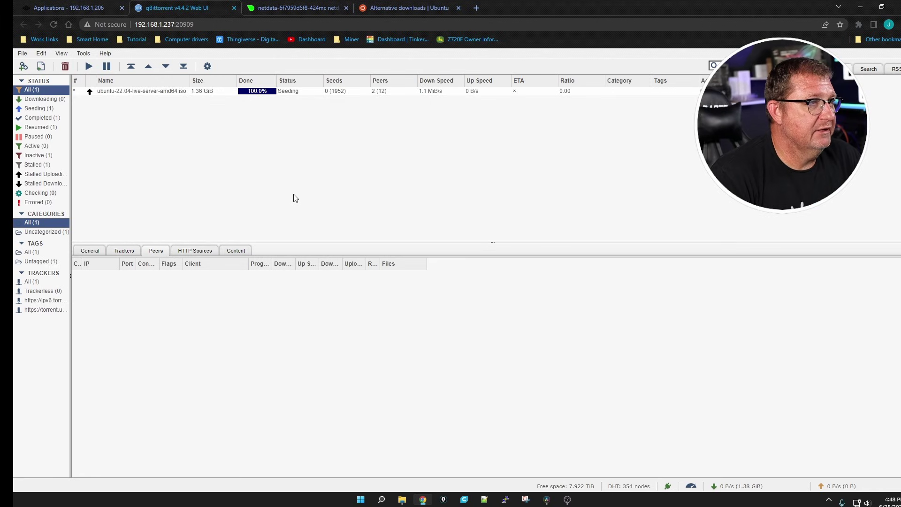
pyautogui.moveTo(291, 206); pyautogui.dragTo(293, 100)
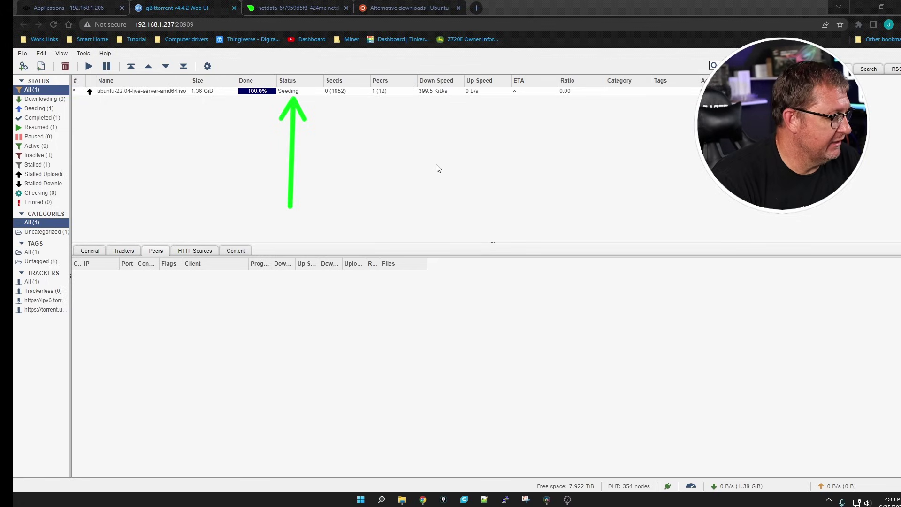
pyautogui.press('Escape')
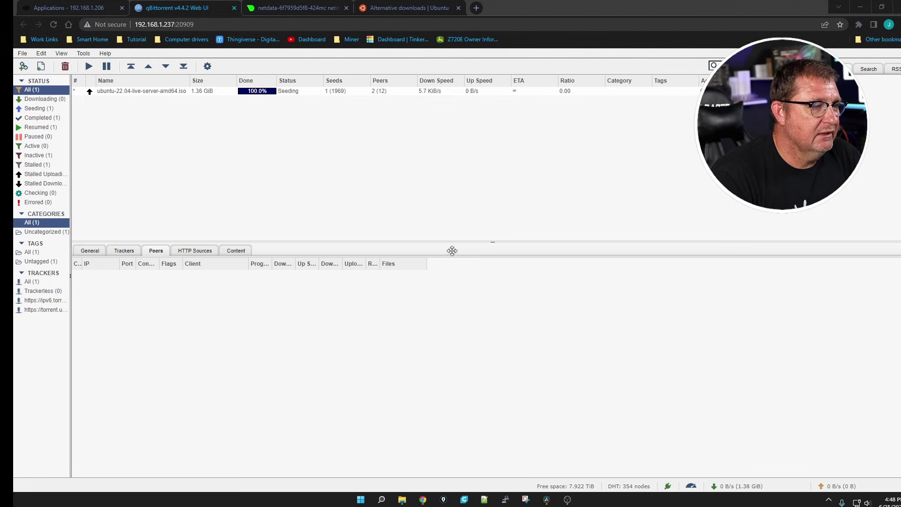
pyautogui.rightClick(403, 501)
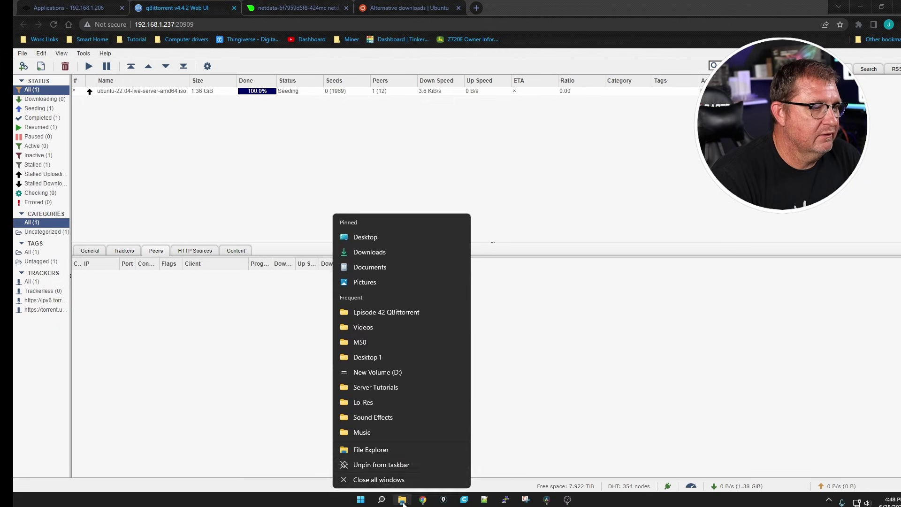
# Step: Open the media (Z:) share in a new File Explorer window and list it in Details view
pyautogui.click(372, 450)
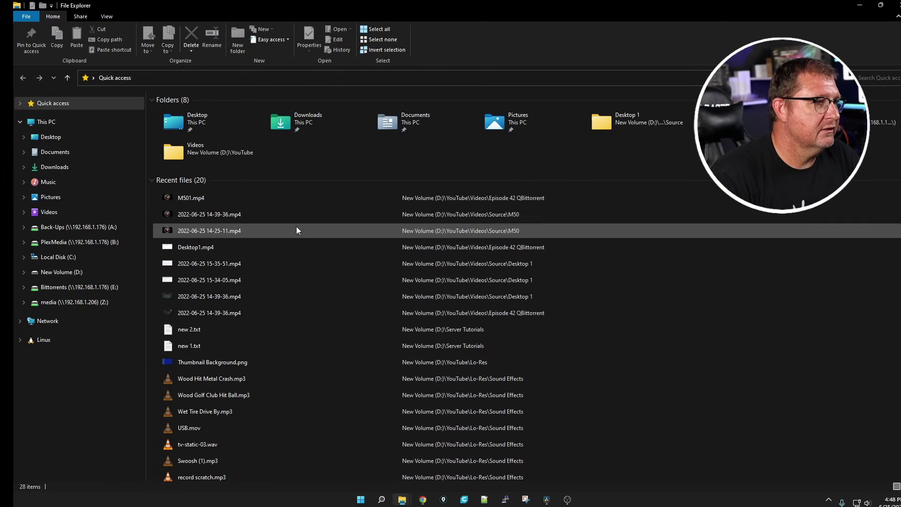
pyautogui.click(72, 305)
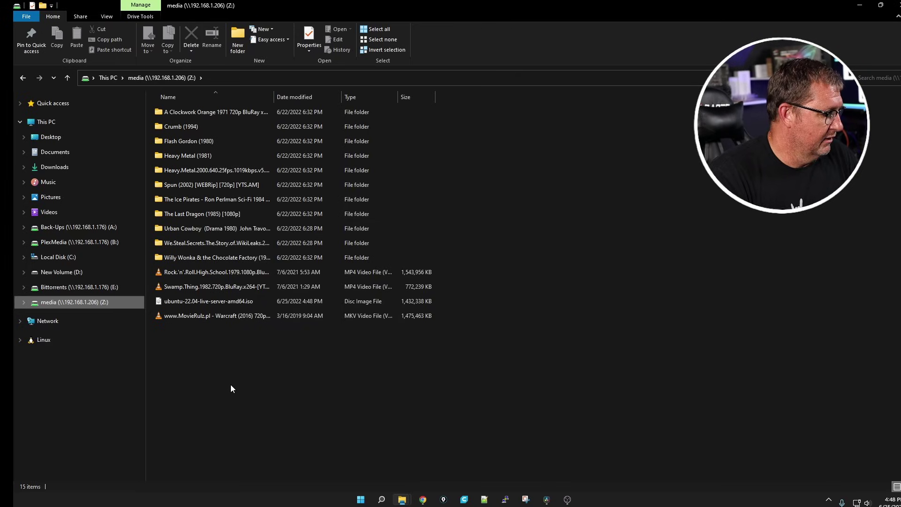
pyautogui.hotkey('ctrl', 'shift', '2')
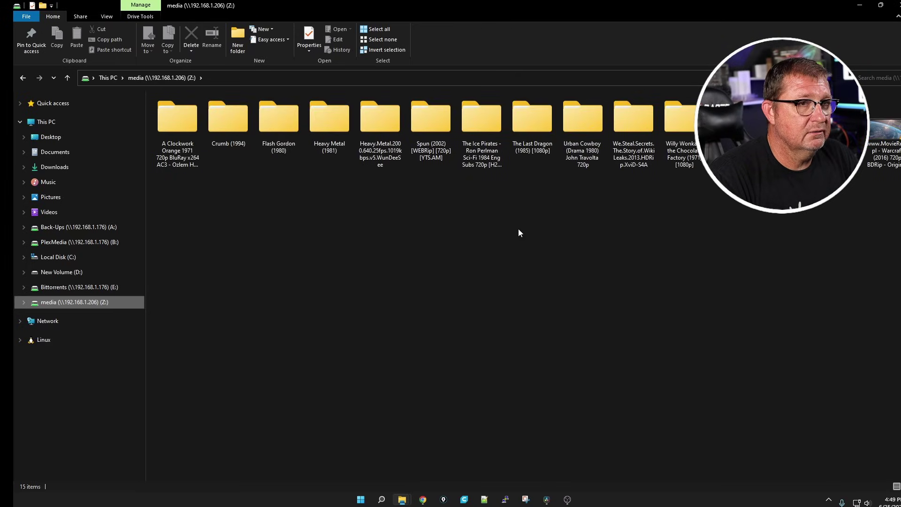
pyautogui.click(21, 76)
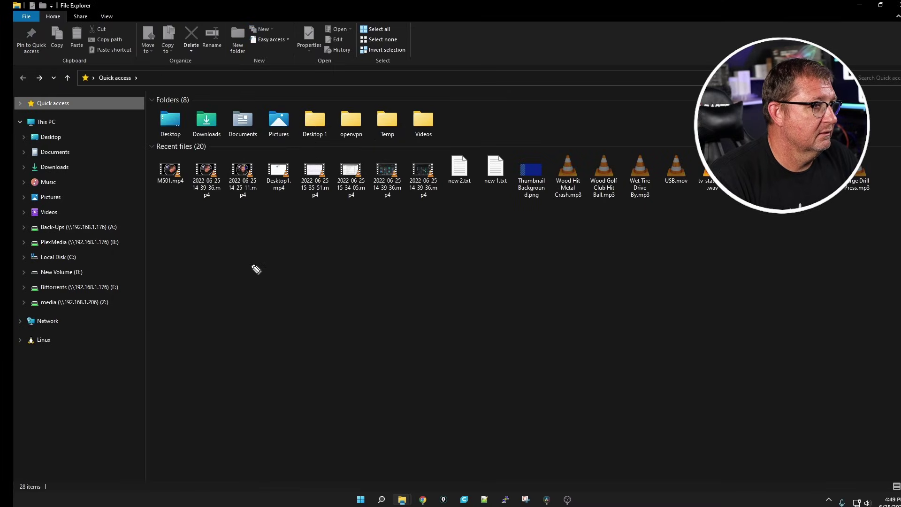
pyautogui.click(63, 303)
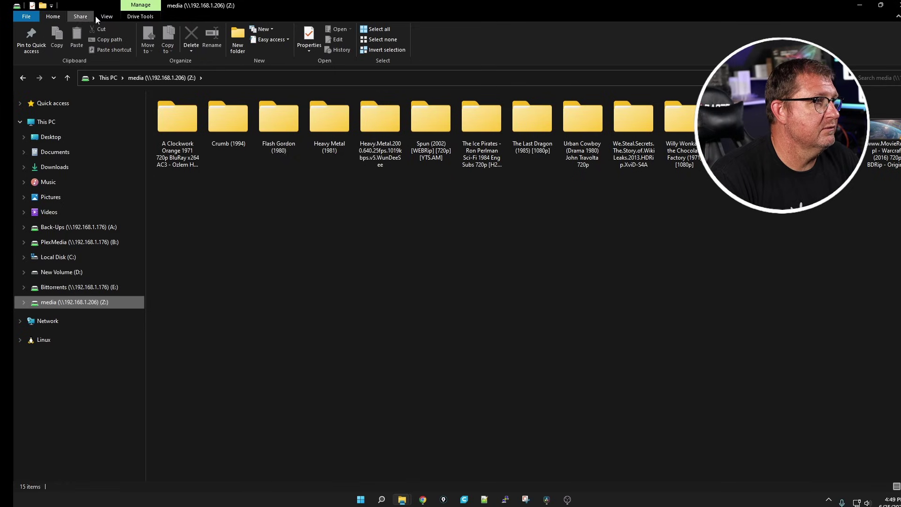
pyautogui.click(107, 16)
pyautogui.click(216, 39)
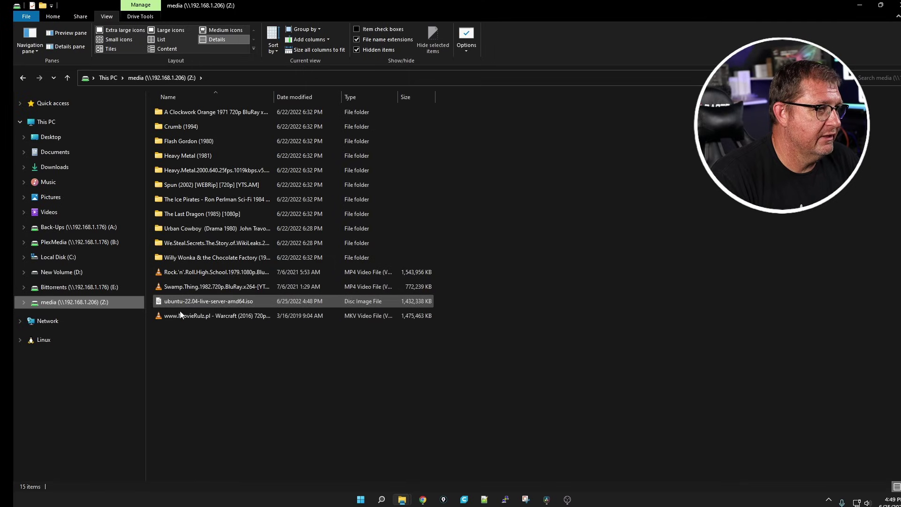
pyautogui.rightClick(220, 304)
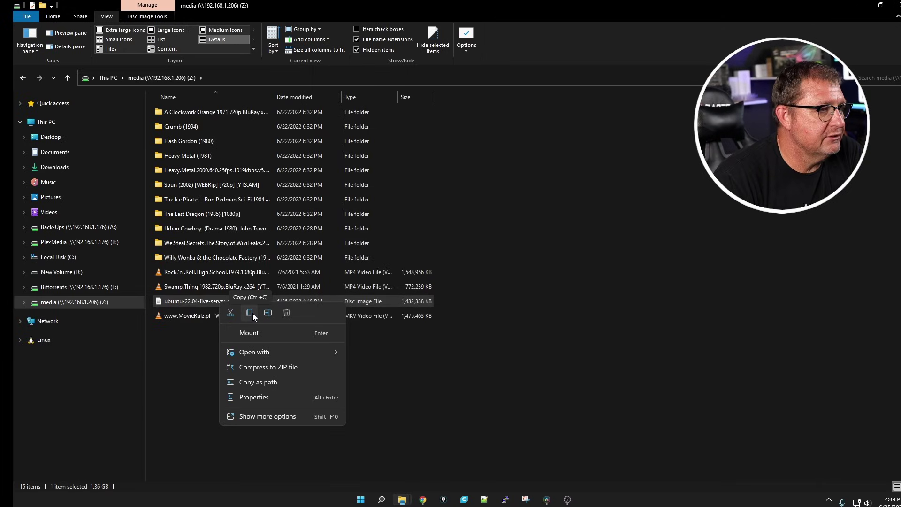
pyautogui.click(226, 331)
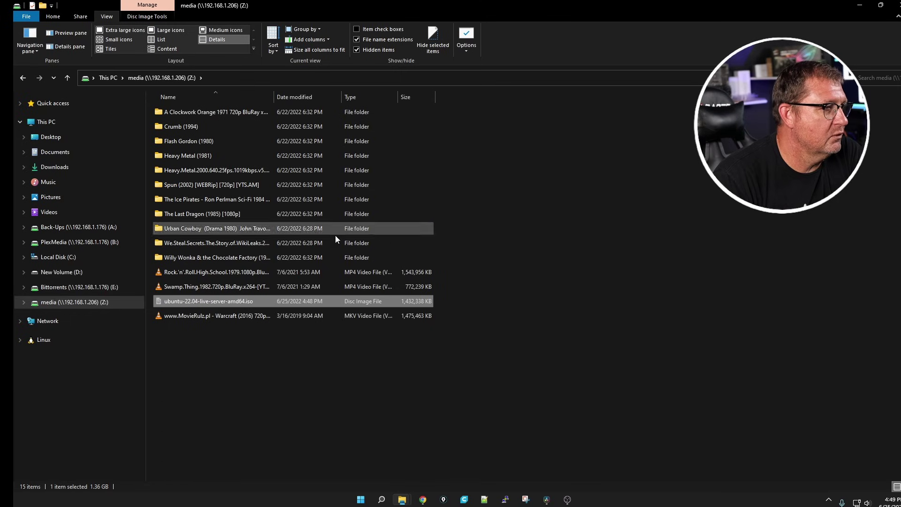